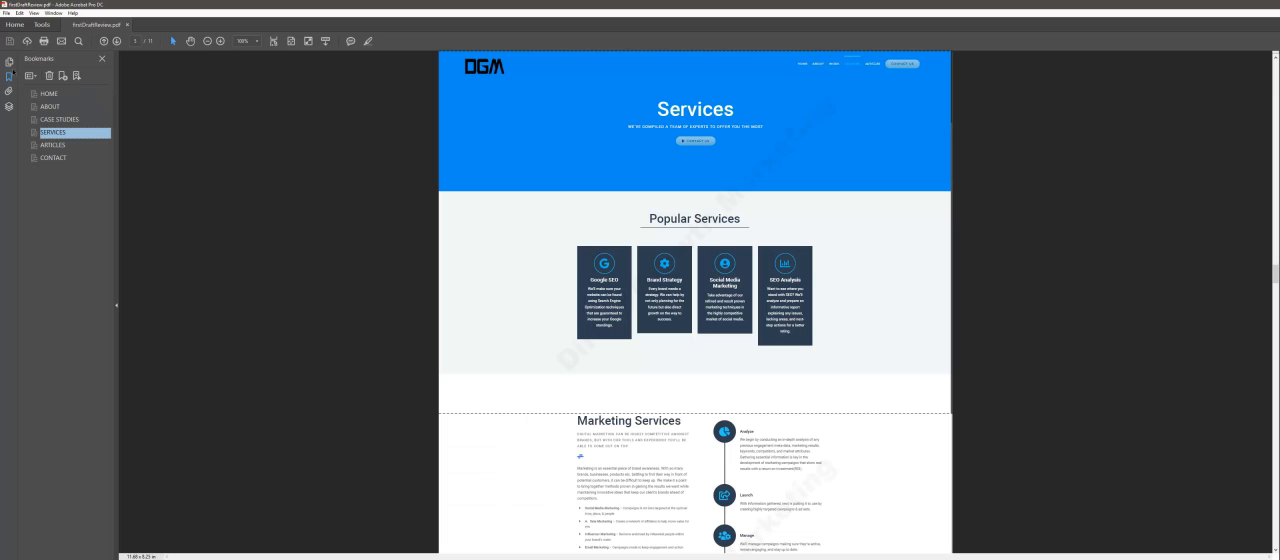
Step: Show the page thumbnails and view pages 4 through 7 of the PDF, returning to the Services page
{"action": "left_click", "coordinate": [9, 62]}
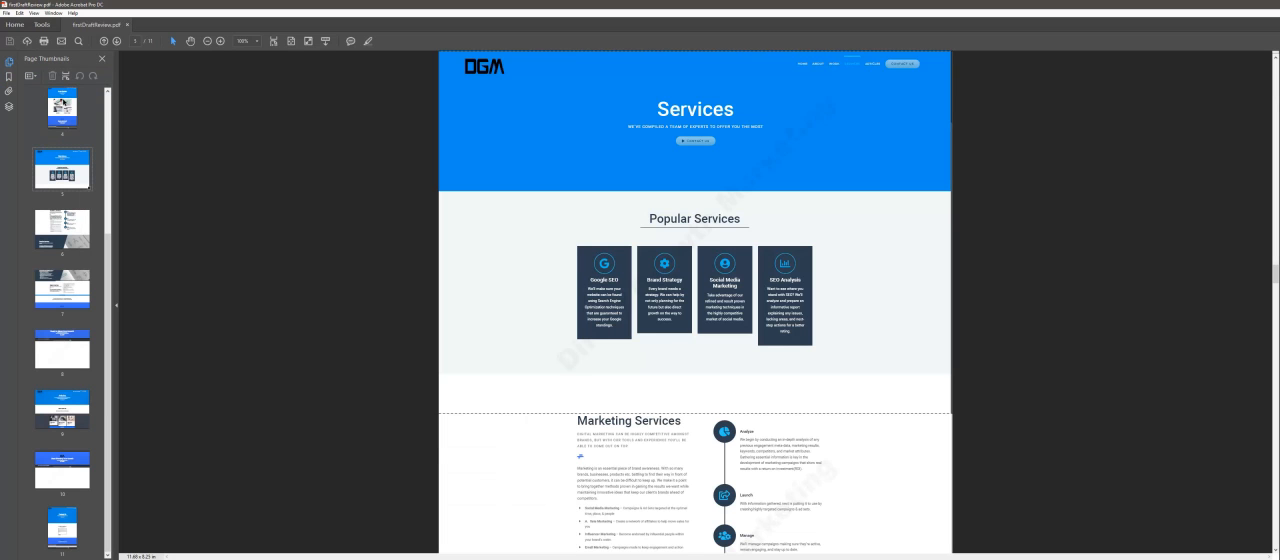
{"action": "left_click", "coordinate": [64, 102]}
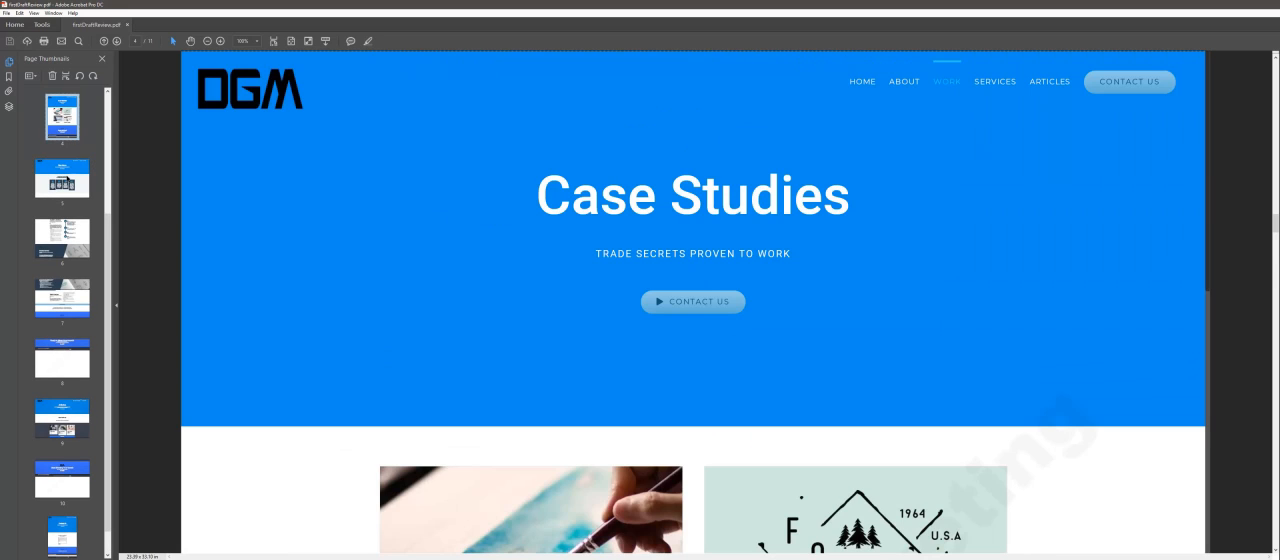
{"action": "left_click", "coordinate": [64, 178]}
{"action": "left_click", "coordinate": [64, 238]}
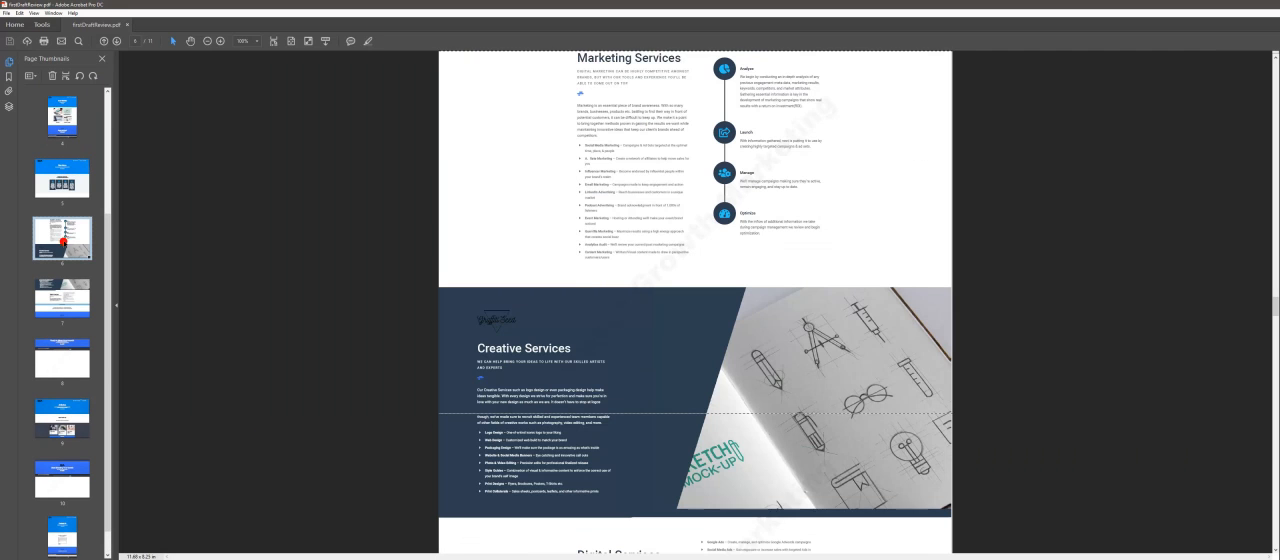
{"action": "left_click", "coordinate": [64, 296]}
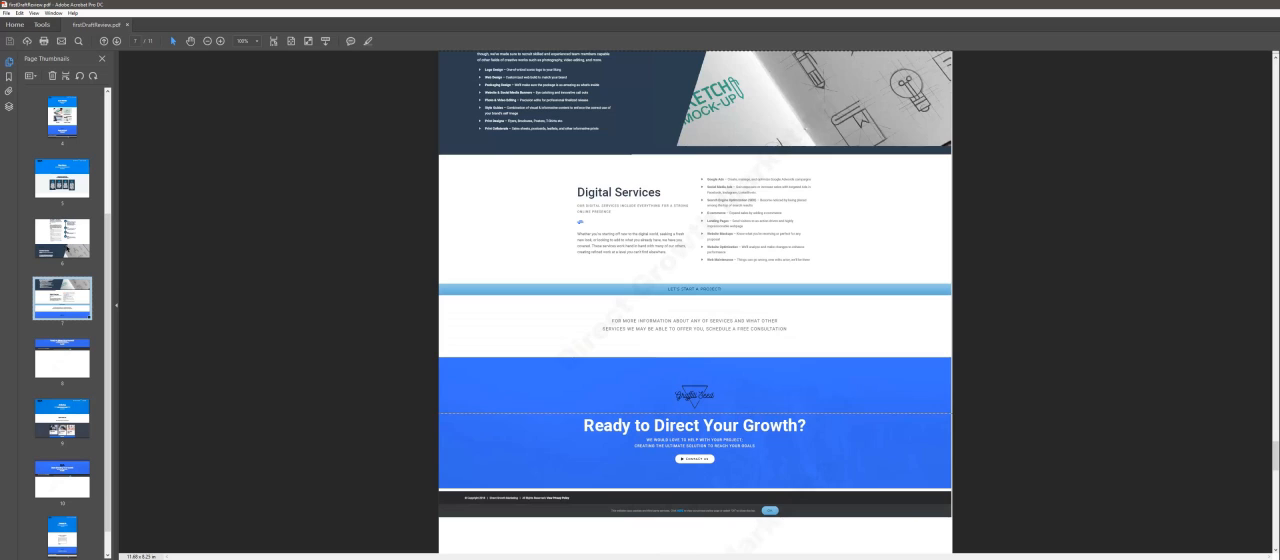
{"action": "left_click", "coordinate": [64, 252]}
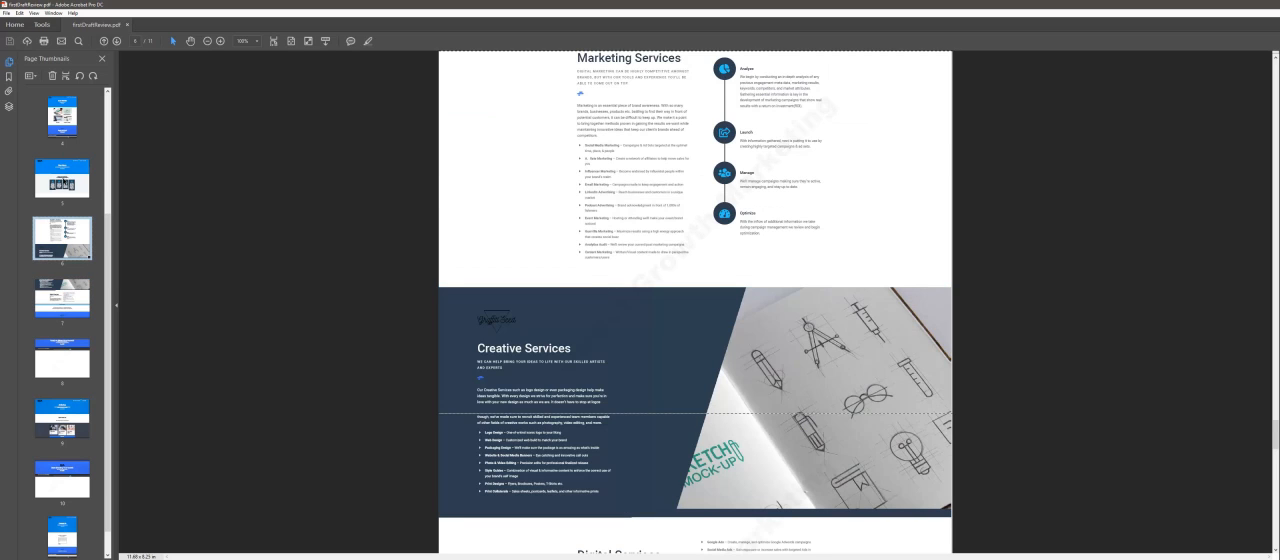
{"action": "left_click", "coordinate": [63, 180]}
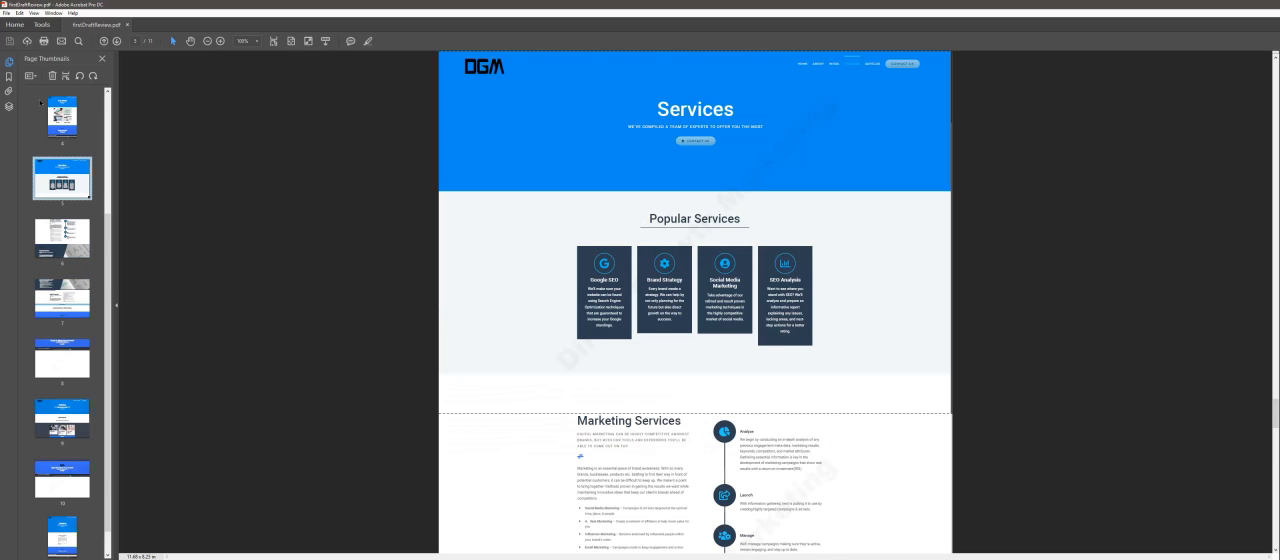
Step: Switch from the page thumbnails to the bookmarks list and hide the navigation pane buttons
{"action": "left_click", "coordinate": [101, 60]}
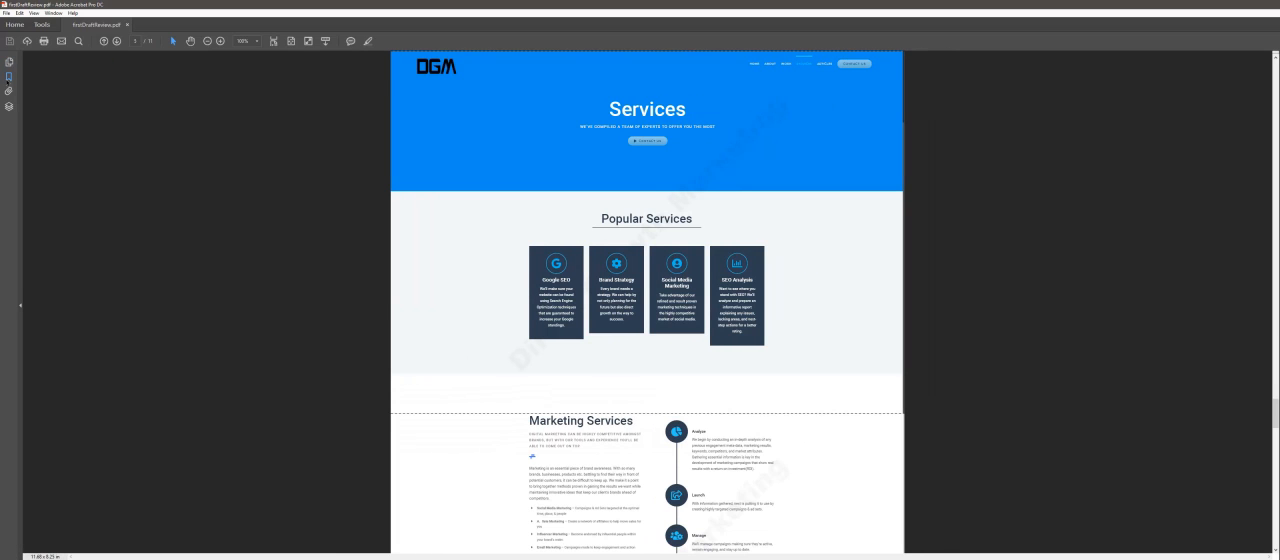
{"action": "left_click", "coordinate": [8, 78]}
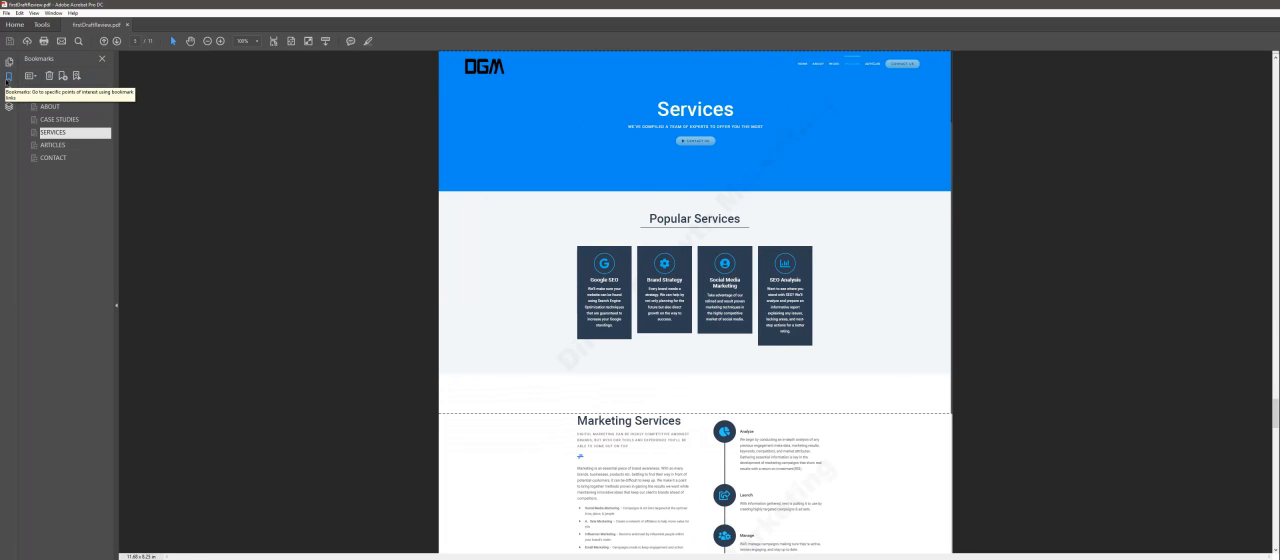
{"action": "right_click", "coordinate": [7, 135]}
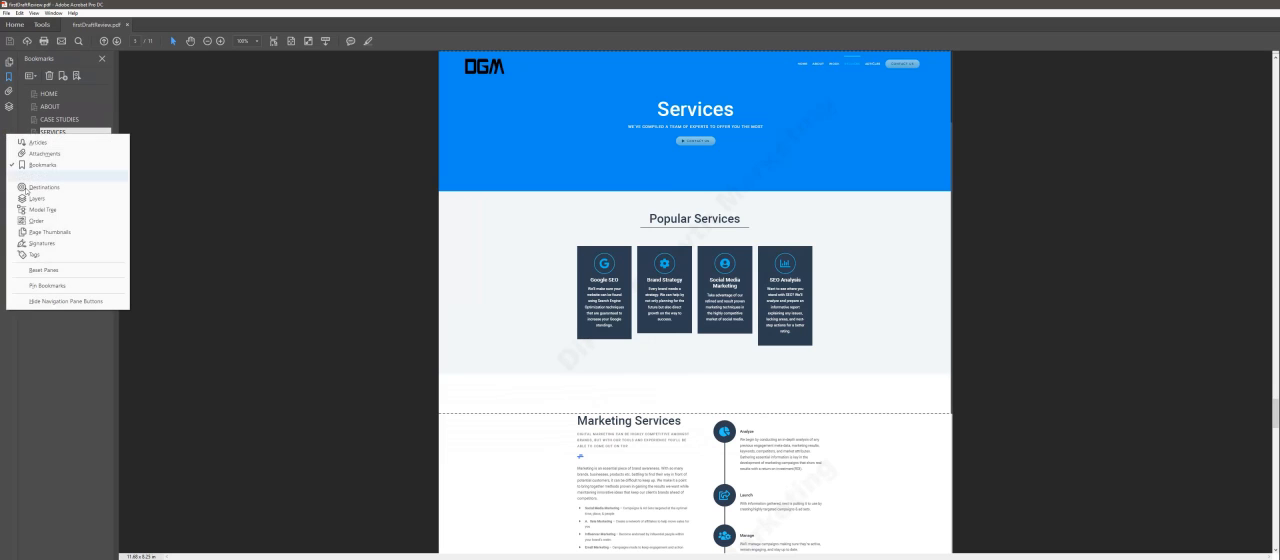
{"action": "left_click", "coordinate": [40, 301]}
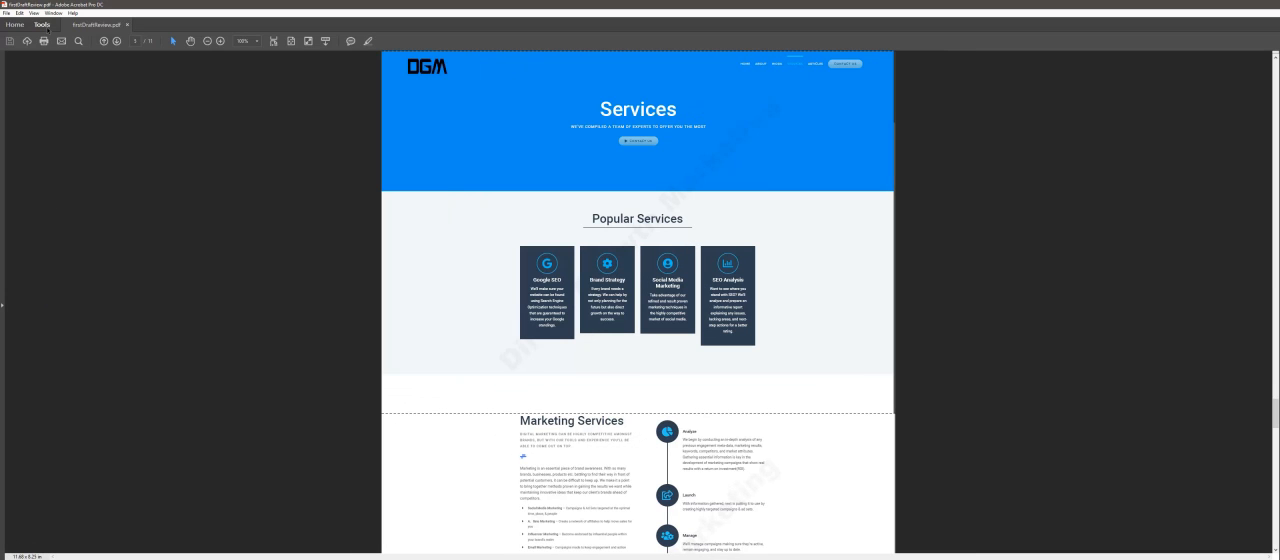
Step: Restore the hidden navigation pane through the show/hide view options
{"action": "left_click", "coordinate": [34, 13]}
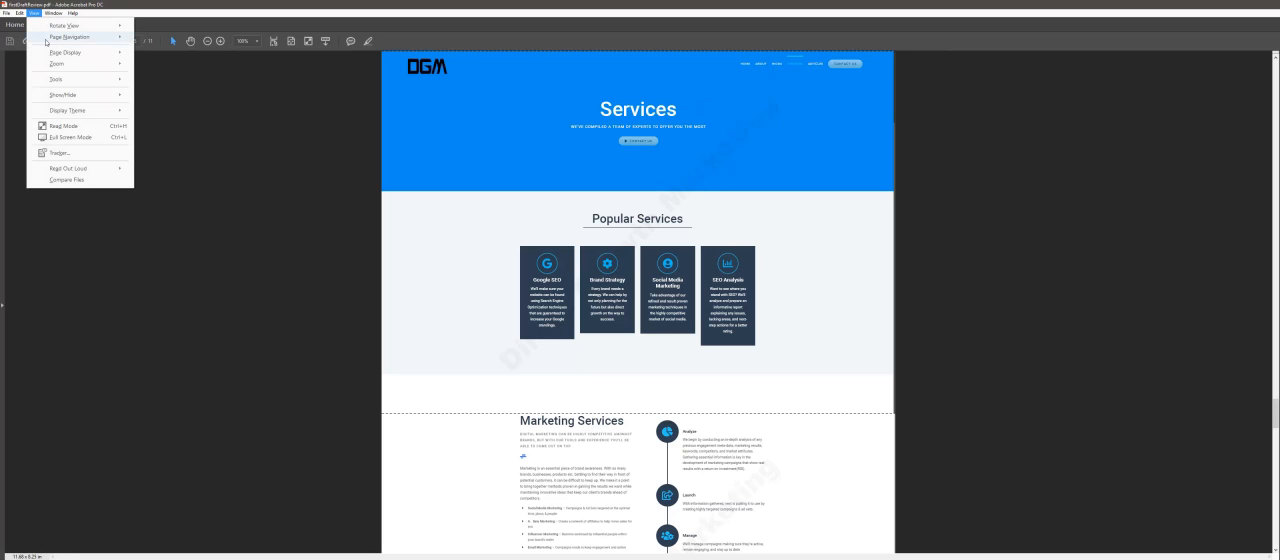
{"action": "mouse_move", "coordinate": [59, 99]}
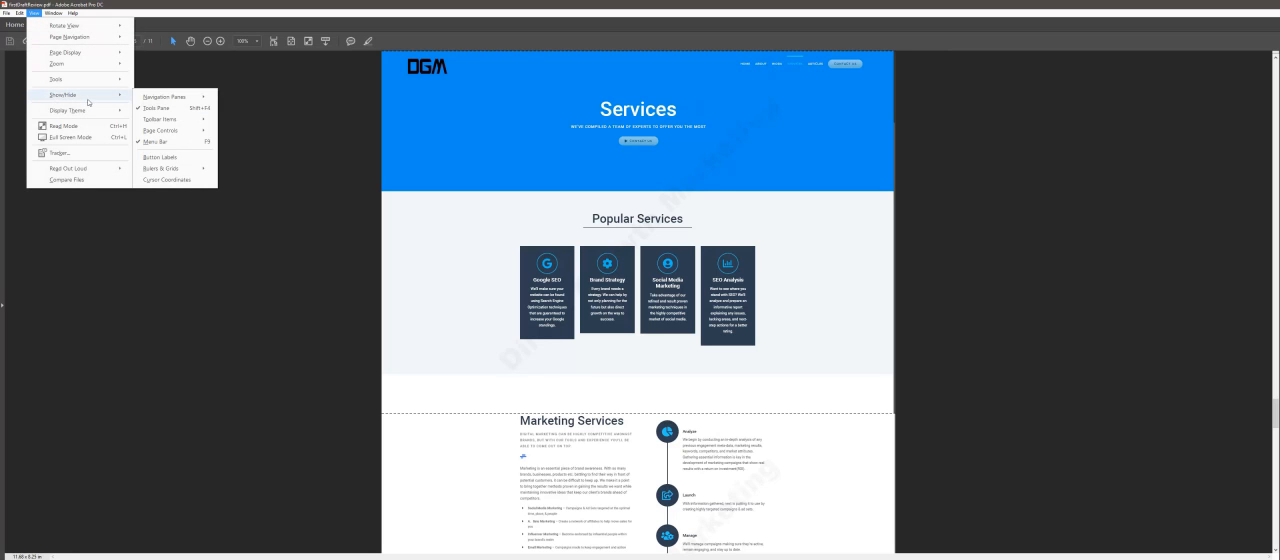
{"action": "mouse_move", "coordinate": [153, 98]}
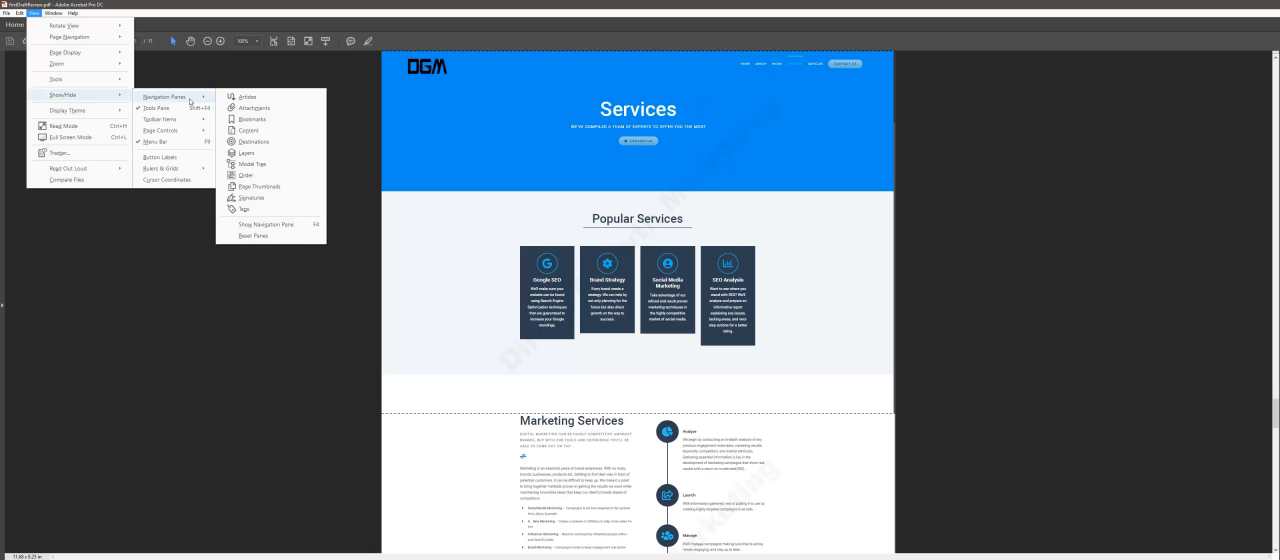
{"action": "left_click", "coordinate": [237, 226]}
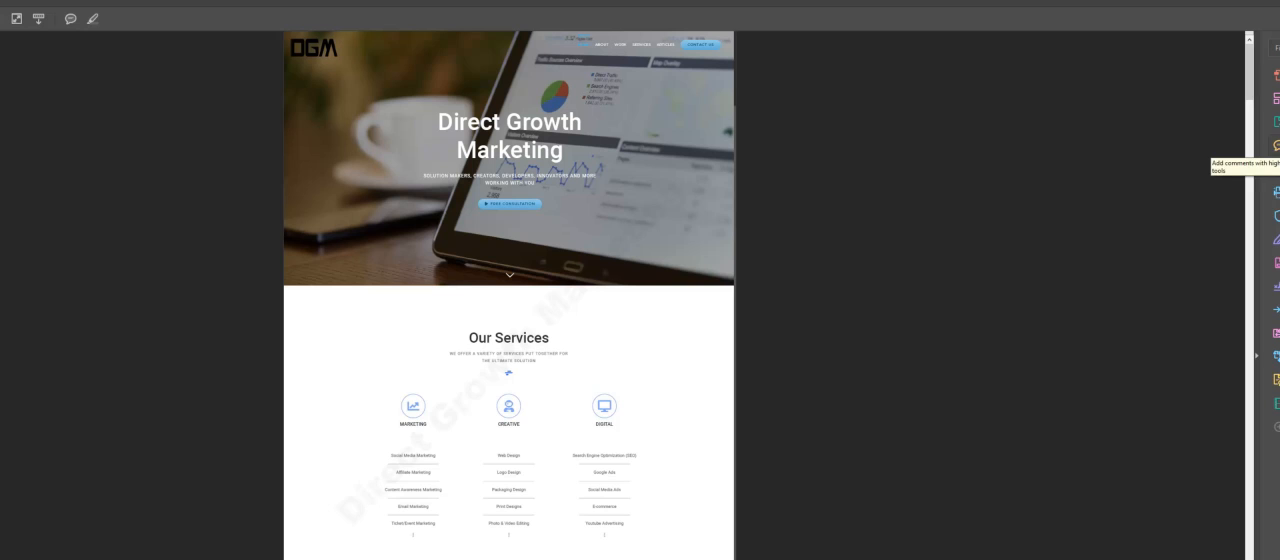
Step: Open the Comment tools and post a sticky note reading "Cool Photo!" on the home page's header photo
{"action": "left_click", "coordinate": [1276, 146]}
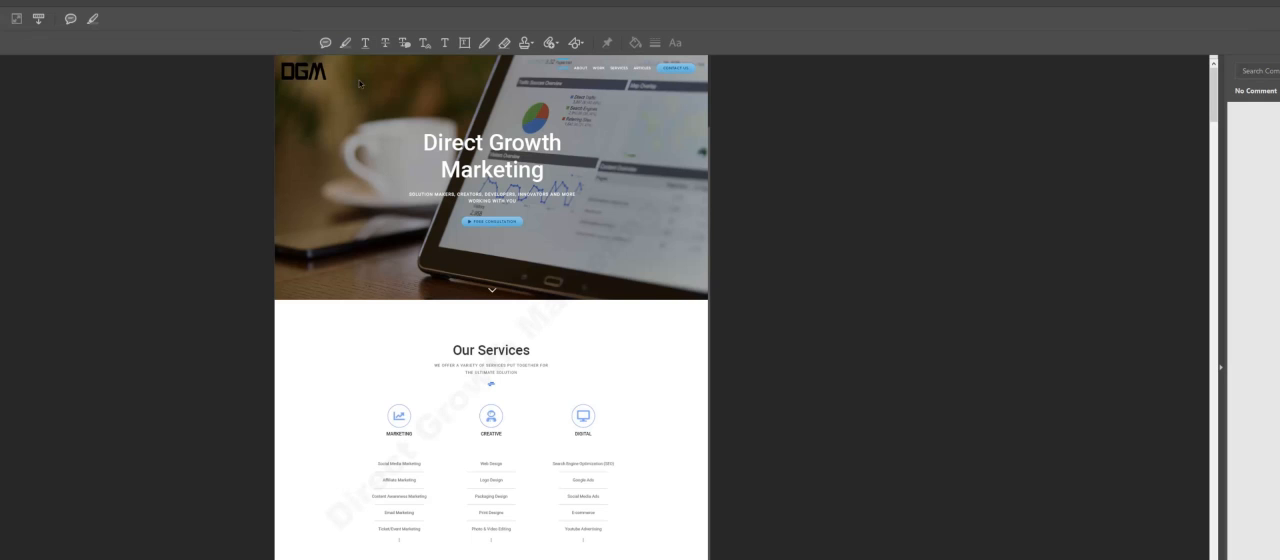
{"action": "left_click", "coordinate": [325, 43]}
{"action": "left_click", "coordinate": [335, 242]}
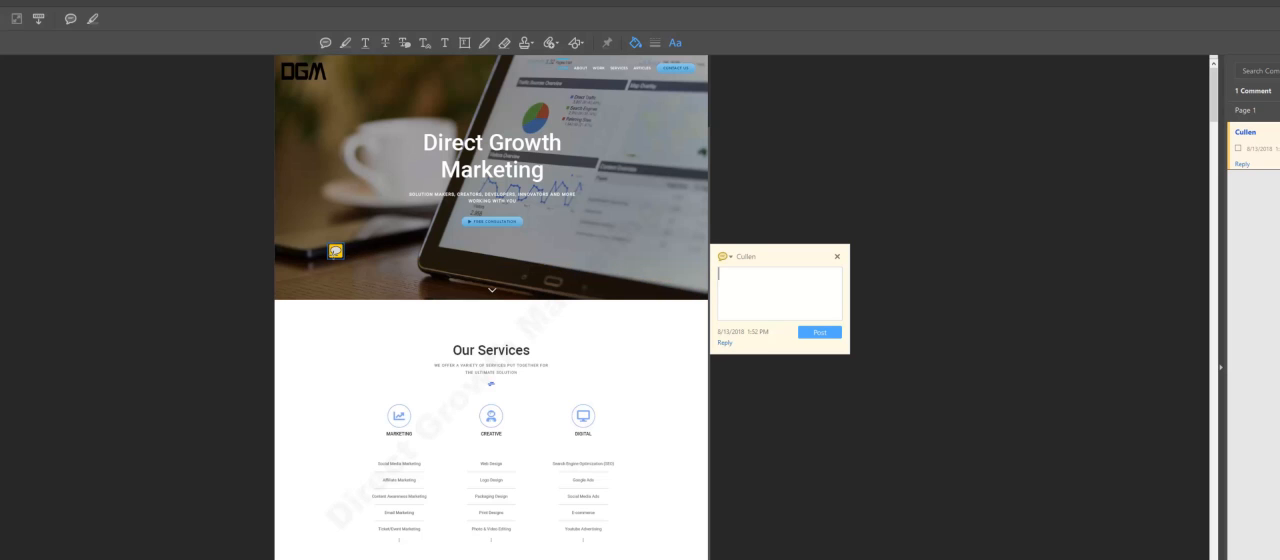
{"action": "type", "text": "Cool Photo!"}
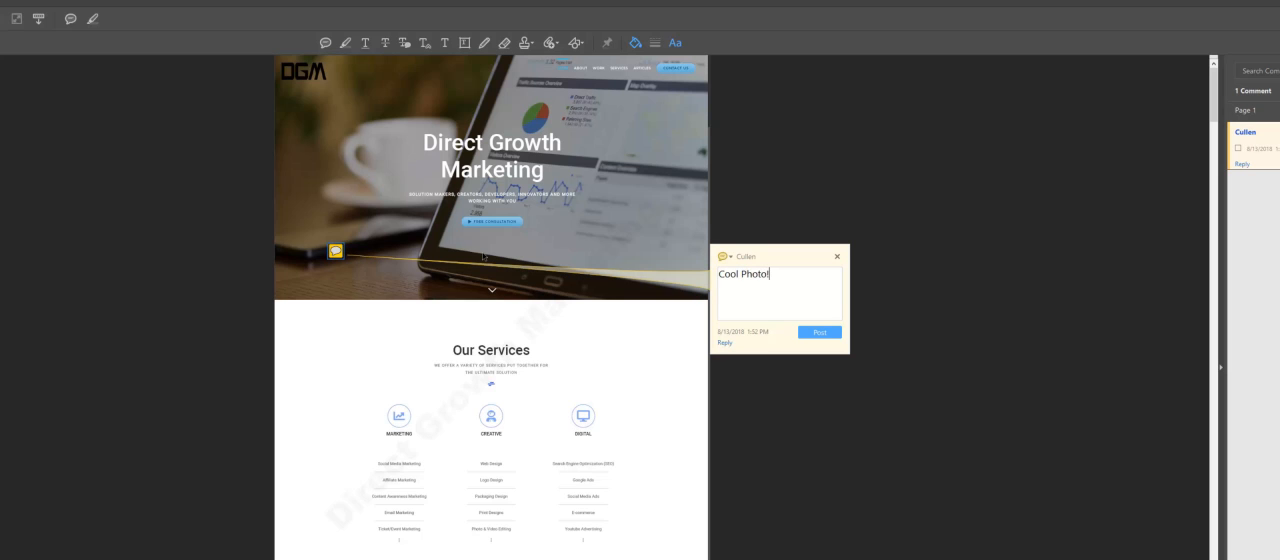
{"action": "left_click", "coordinate": [820, 330]}
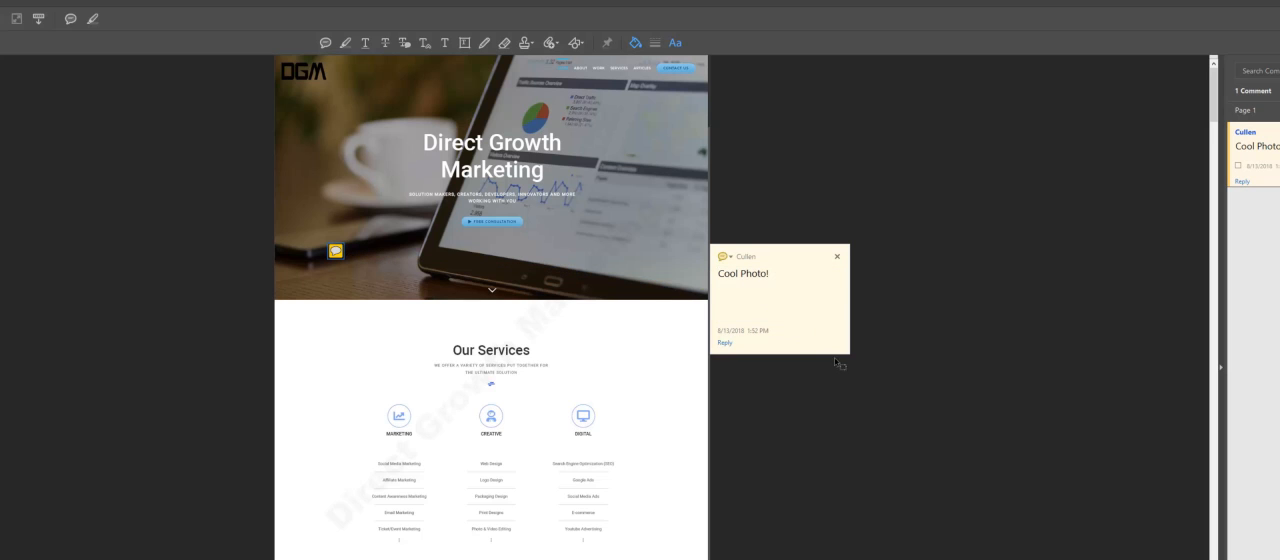
{"action": "left_click", "coordinate": [838, 420]}
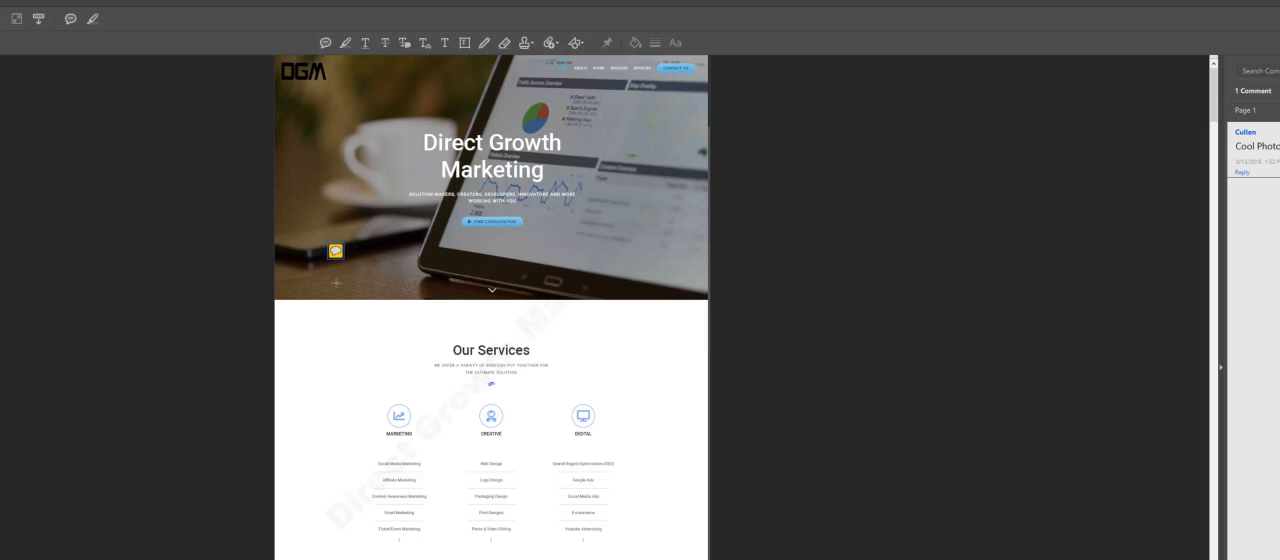
Step: Append "Edit" on a new line of the "Cool Photo!" comment in the comments list
{"action": "mouse_move", "coordinate": [337, 254]}
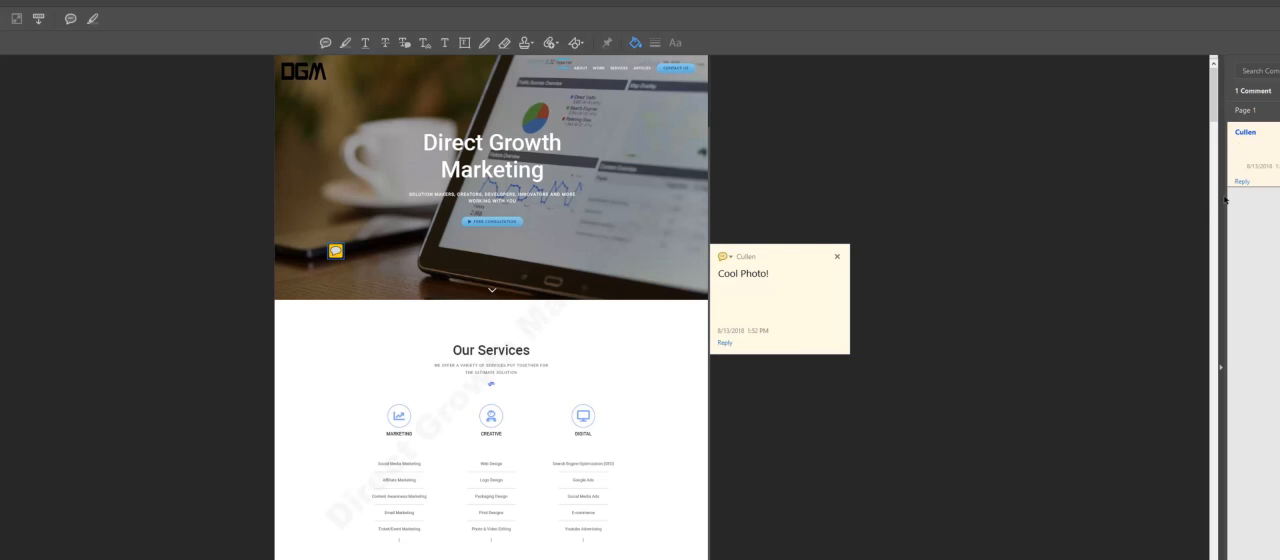
{"action": "left_click", "coordinate": [1277, 148]}
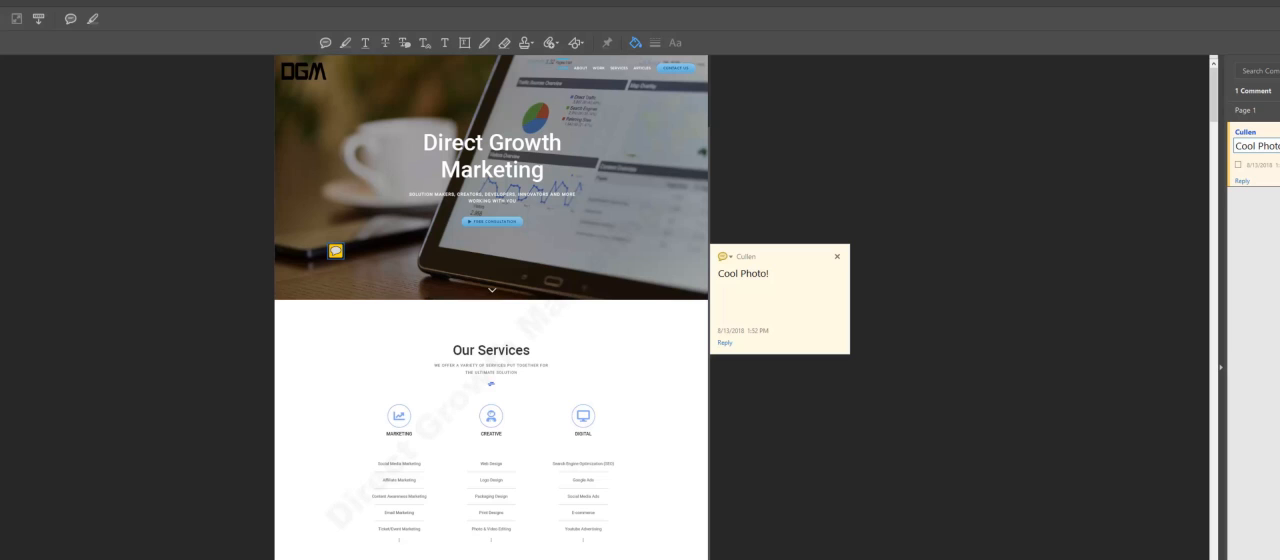
{"action": "key", "text": "Return"}
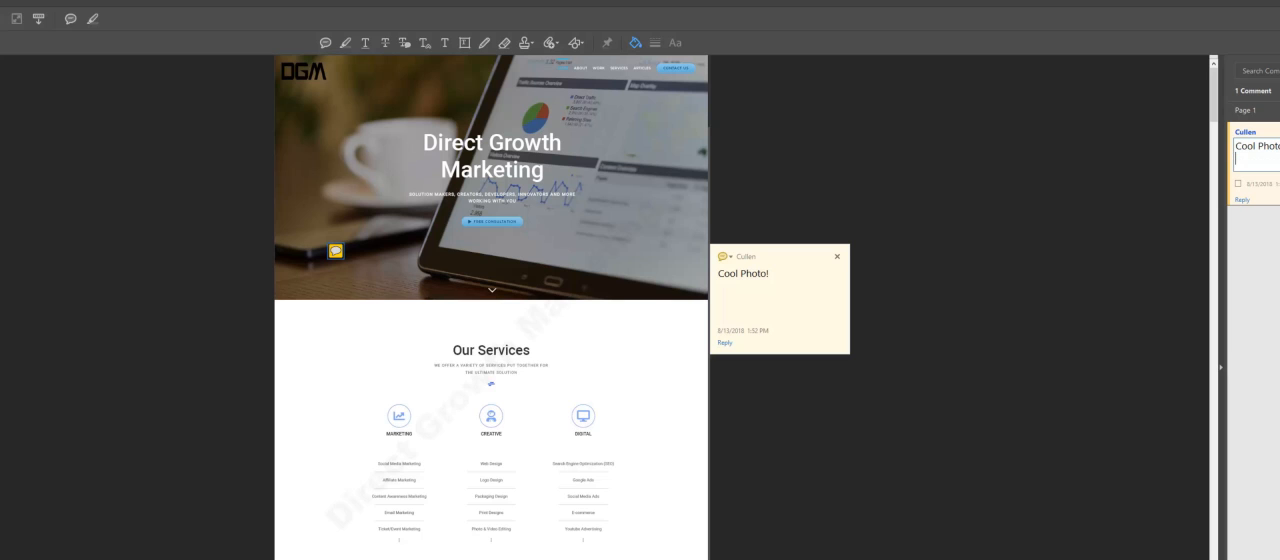
{"action": "type", "text": "Edit"}
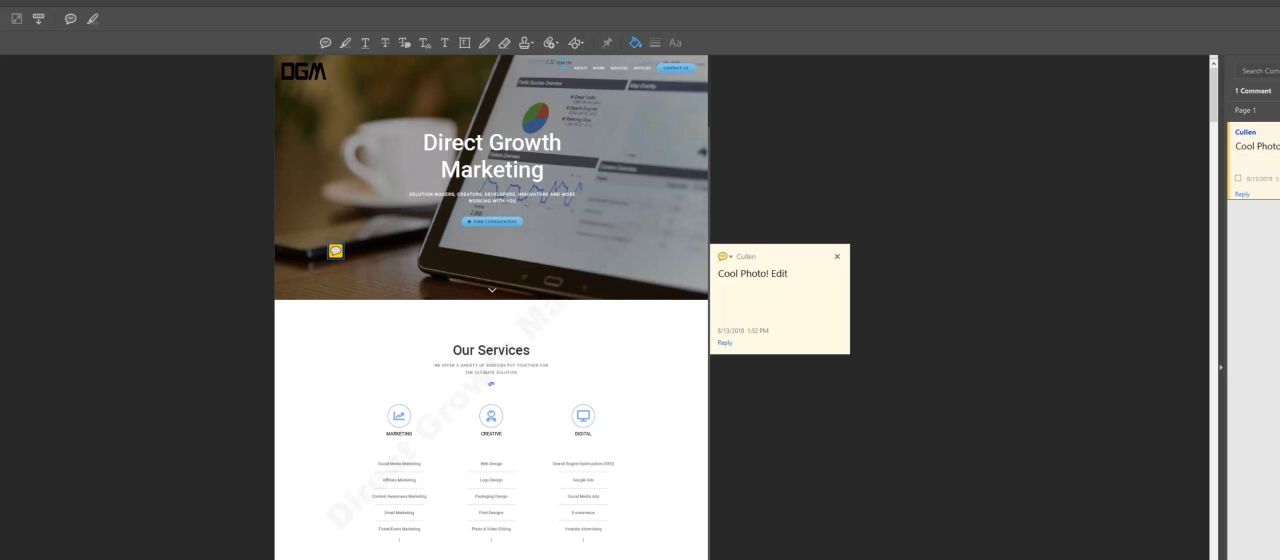
Step: Add the reply "Bad editing" to the sticky note comment in the comments list
{"action": "left_click", "coordinate": [1243, 195]}
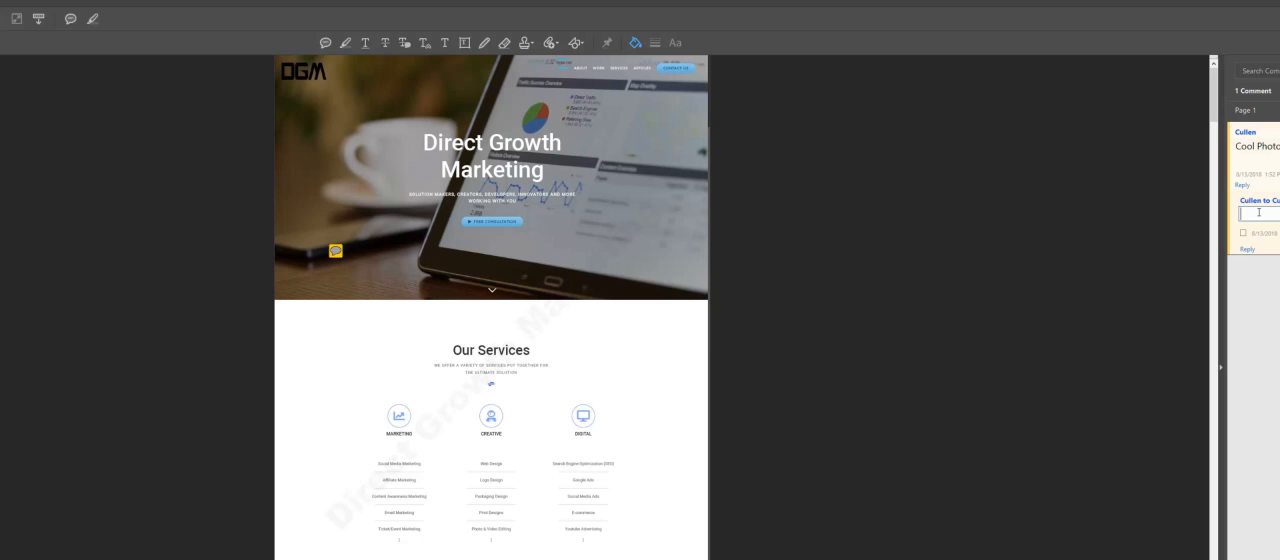
{"action": "type", "text": "Bad editi"}
{"action": "key", "text": "Return"}
{"action": "left_click", "coordinate": [336, 252]}
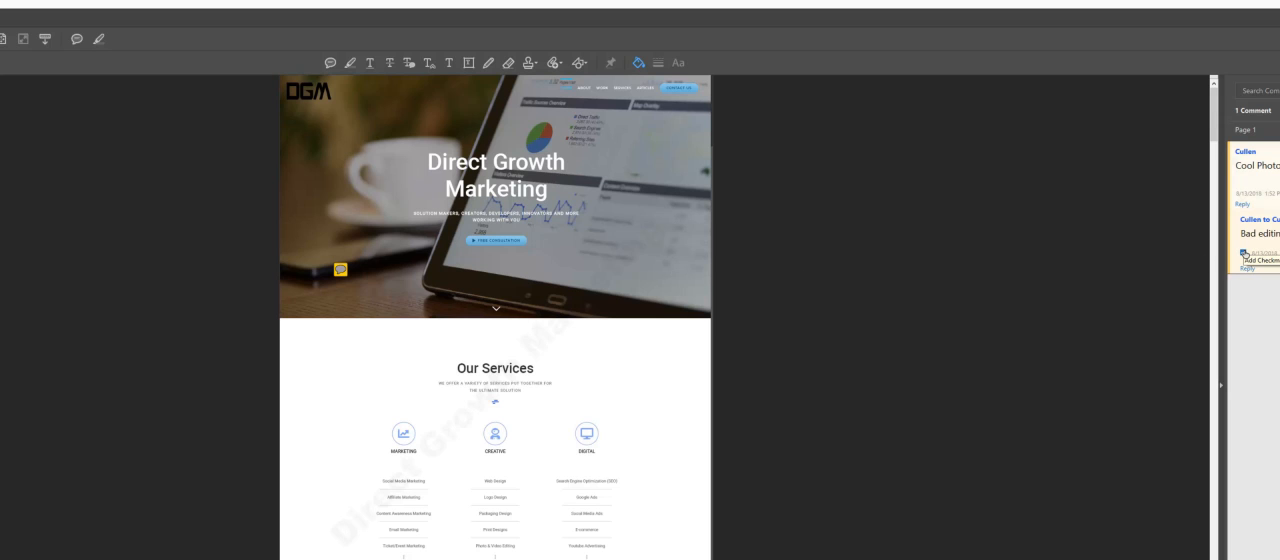
Step: Toggle the checkmark on and off for the reply and for the original comment
{"action": "left_click", "coordinate": [1244, 254]}
{"action": "left_click", "coordinate": [1244, 254]}
{"action": "left_click", "coordinate": [1237, 199]}
{"action": "left_click", "coordinate": [1237, 199]}
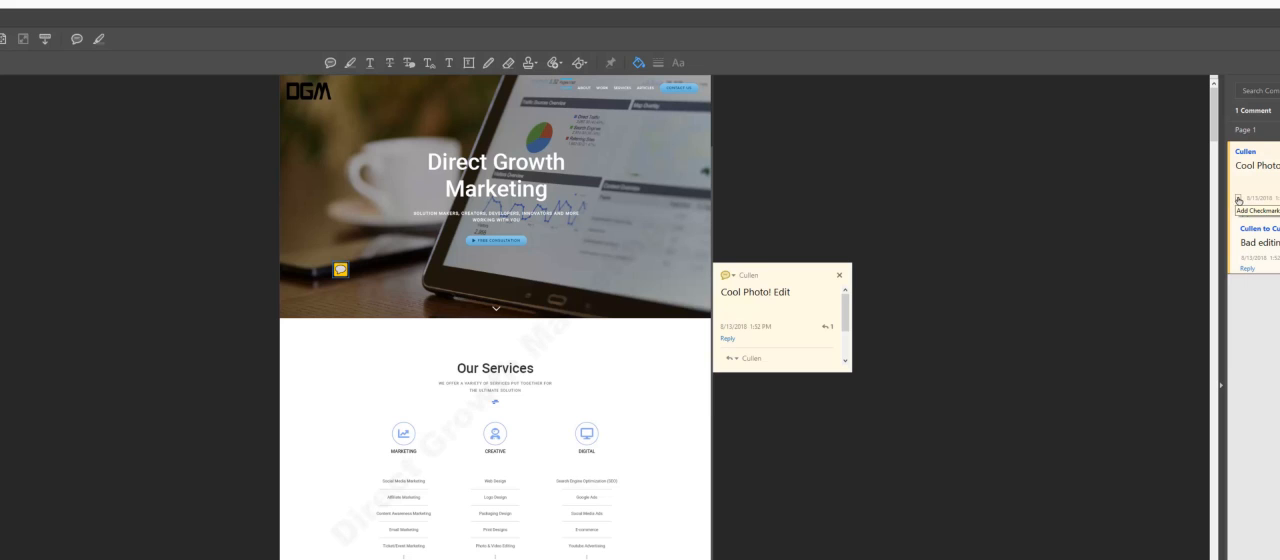
Step: Set the original comment's status to Accepted and its reply's status to Rejected
{"action": "right_click", "coordinate": [1269, 180]}
{"action": "mouse_move", "coordinate": [1275, 197]}
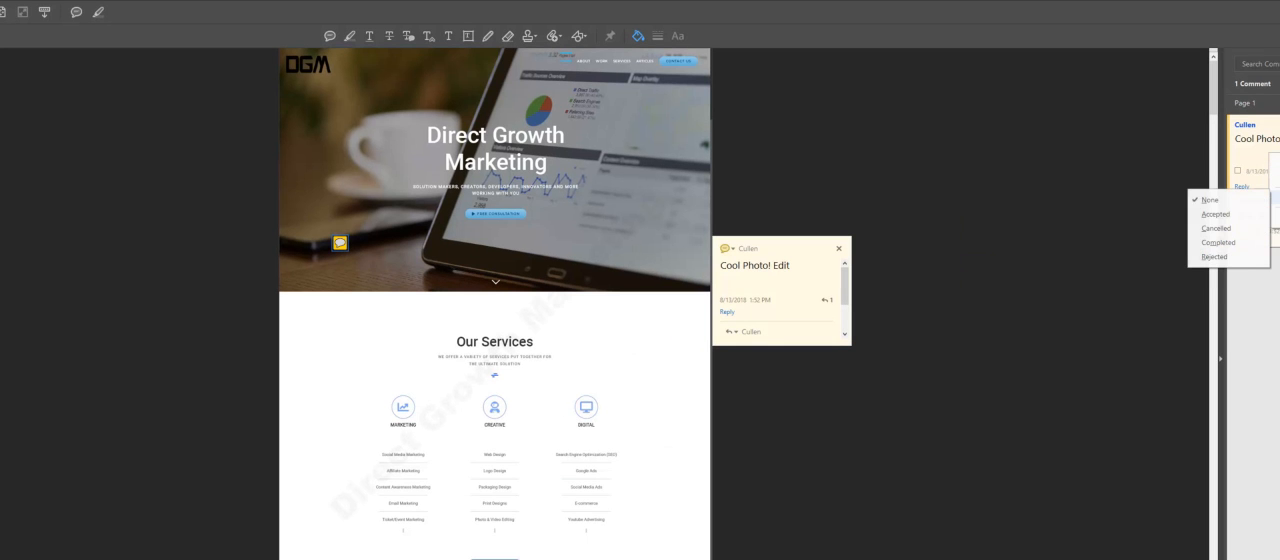
{"action": "left_click", "coordinate": [1238, 214]}
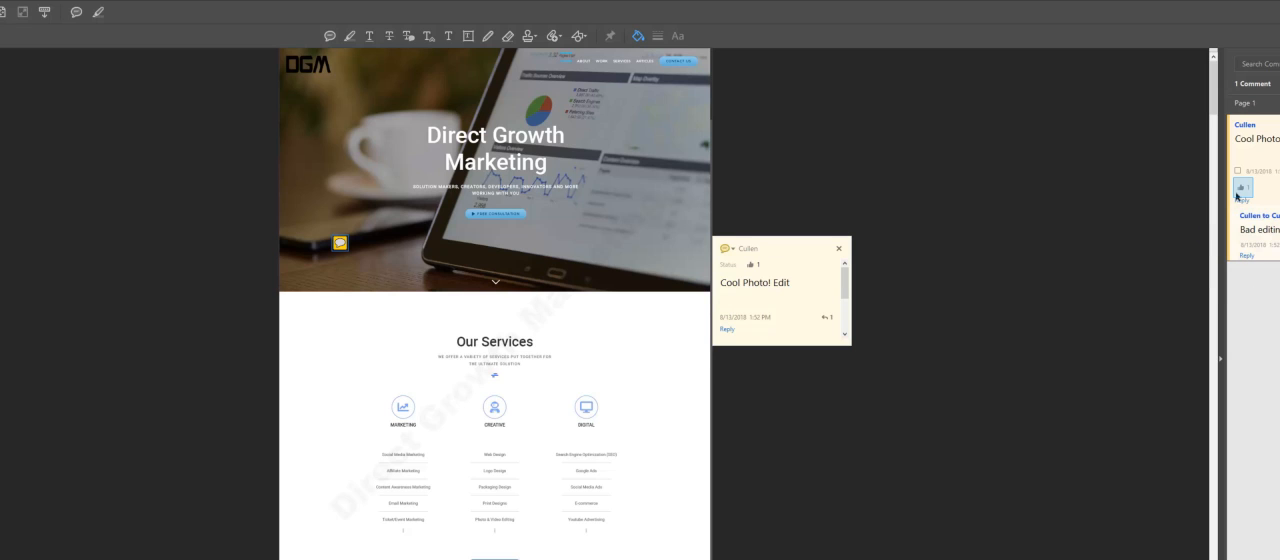
{"action": "right_click", "coordinate": [1276, 246]}
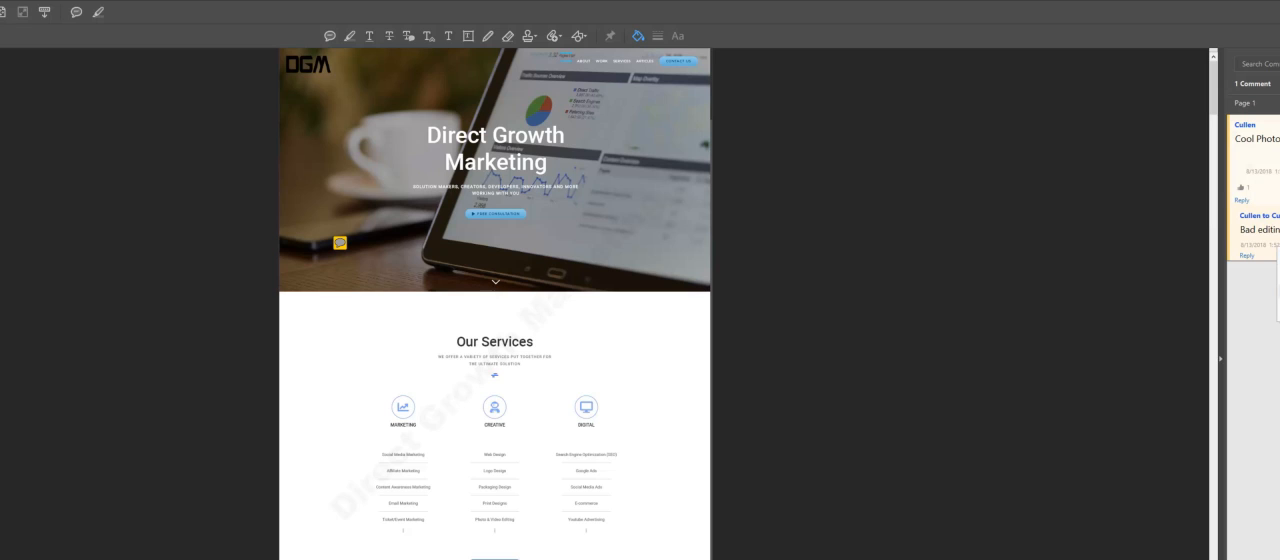
{"action": "mouse_move", "coordinate": [1278, 291]}
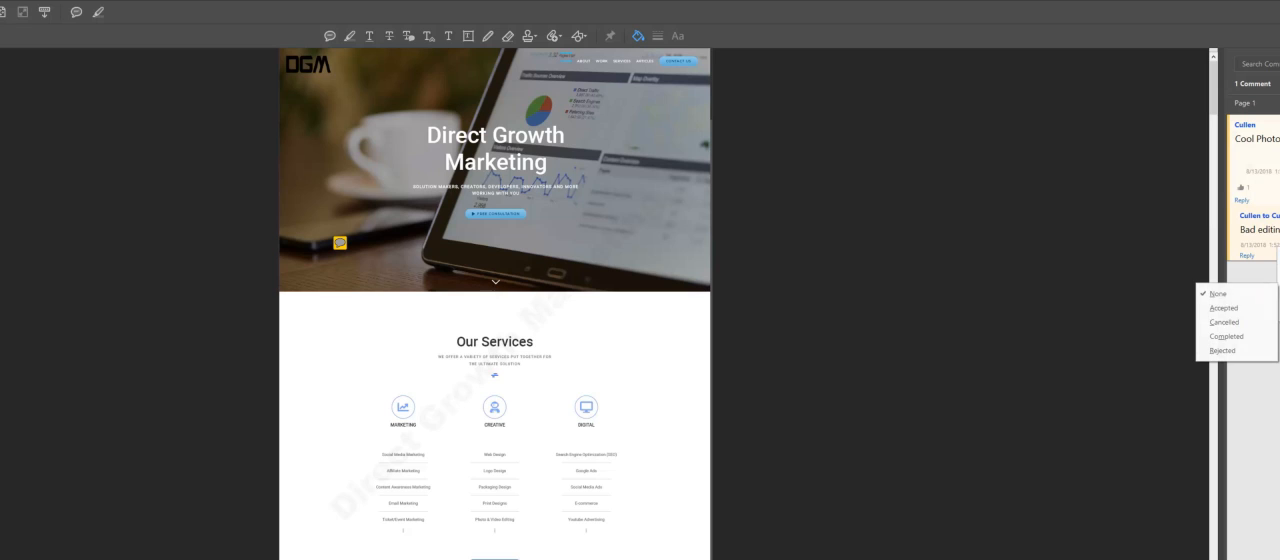
{"action": "left_click", "coordinate": [1222, 350]}
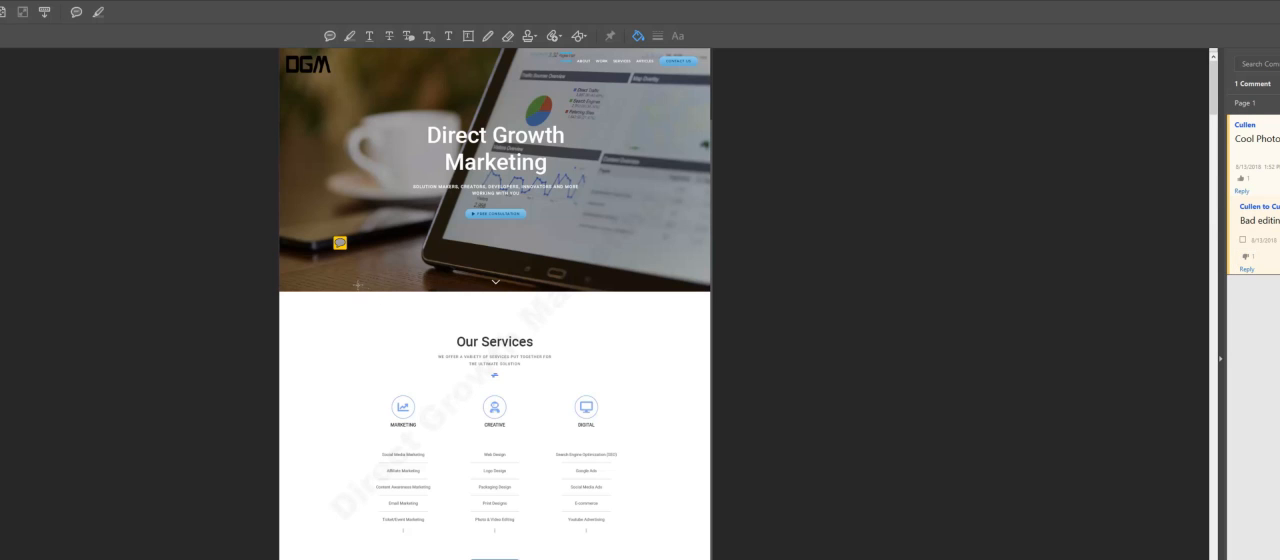
Step: Change the author name in the "Cool Photo!" sticky note's properties and make the properties the default
{"action": "left_click", "coordinate": [340, 244]}
{"action": "right_click", "coordinate": [341, 246]}
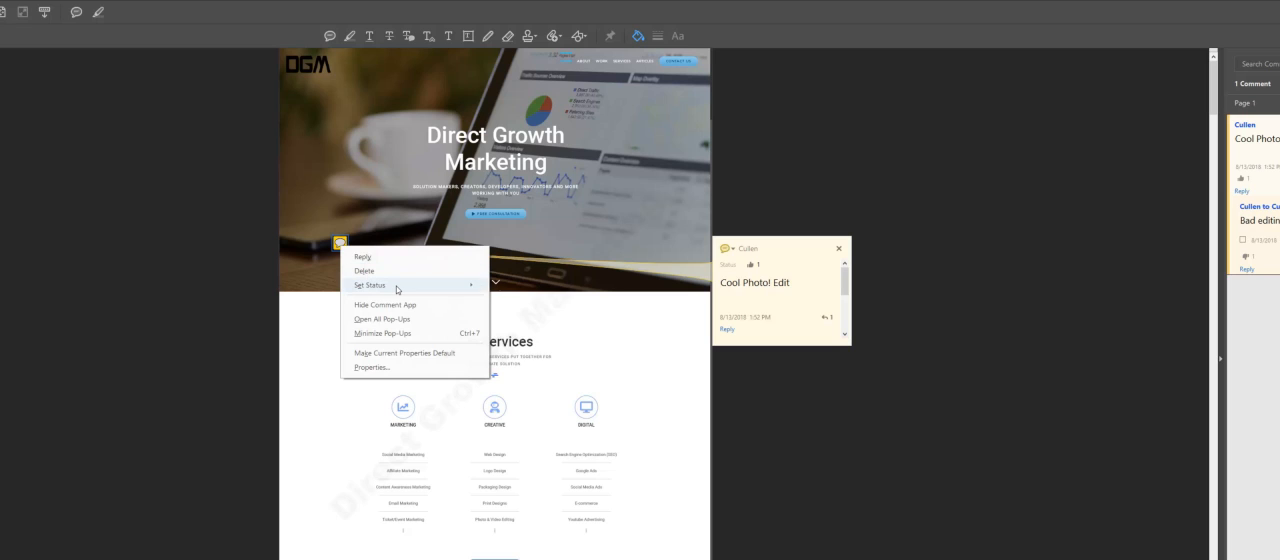
{"action": "mouse_move", "coordinate": [397, 289]}
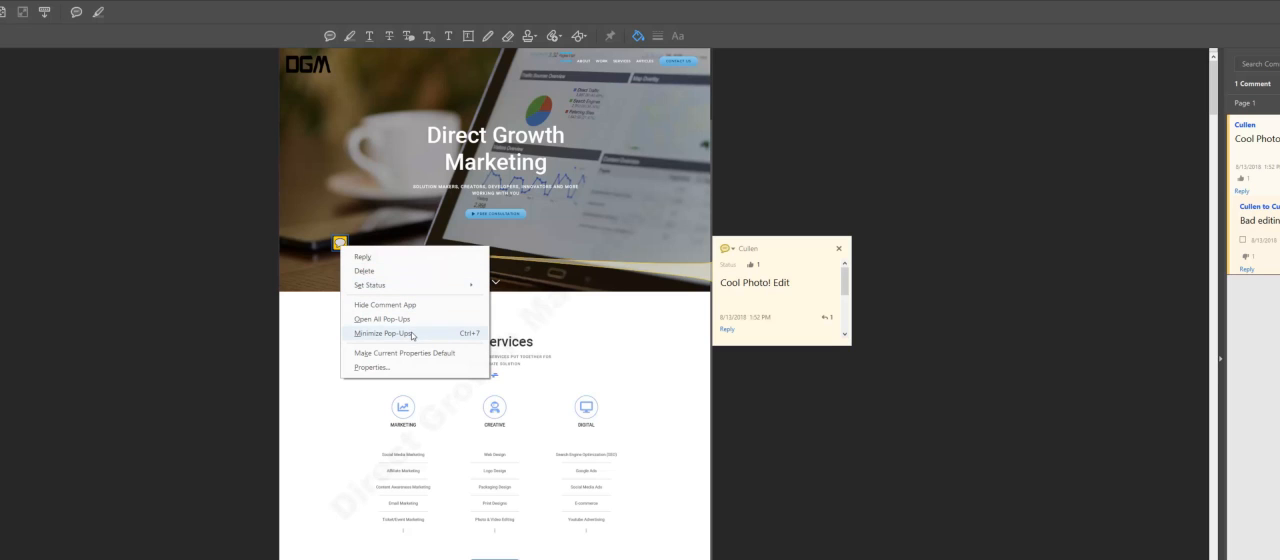
{"action": "left_click", "coordinate": [413, 367]}
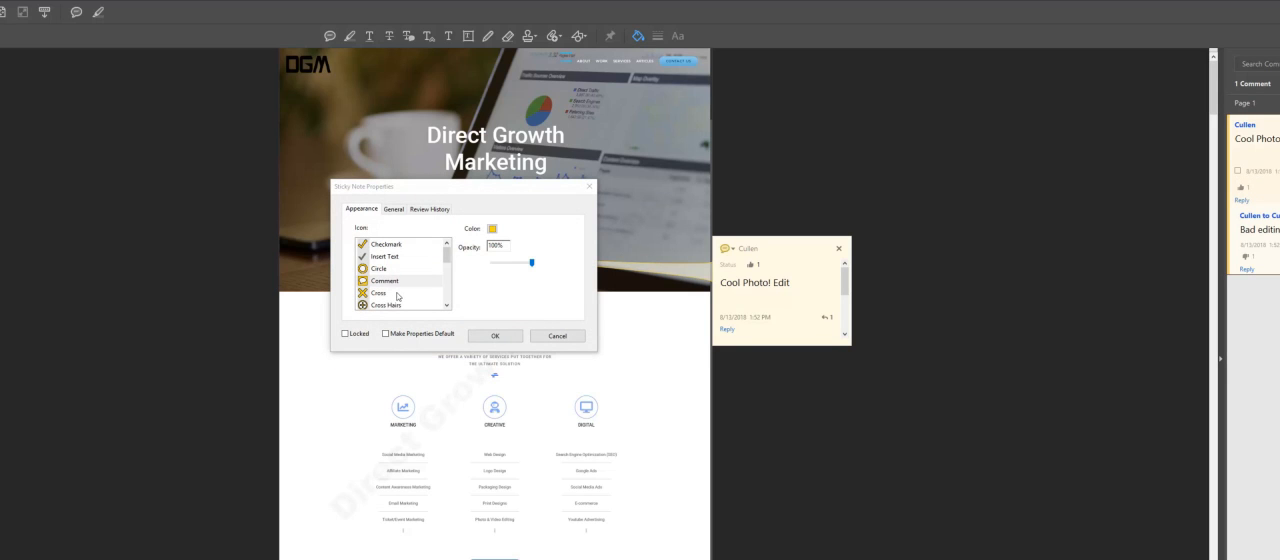
{"action": "left_click", "coordinate": [395, 214]}
{"action": "left_click", "coordinate": [418, 230]}
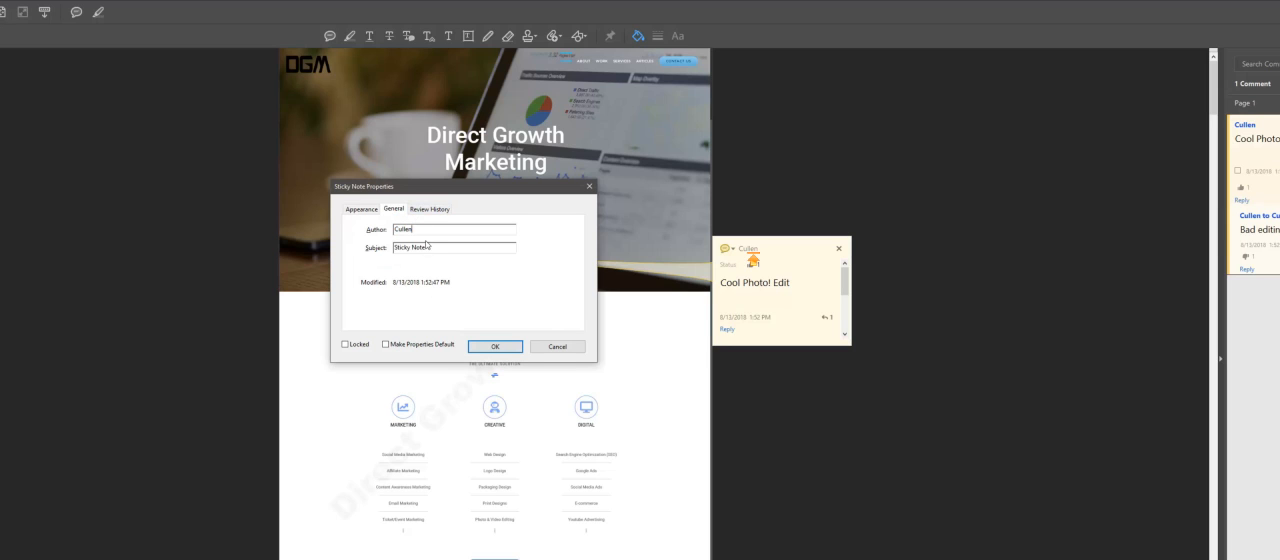
{"action": "left_click_drag", "start_coordinate": [420, 229], "coordinate": [368, 235]}
{"action": "type", "text": "Not Cullen"}
{"action": "left_click", "coordinate": [425, 349]}
{"action": "left_click", "coordinate": [497, 347]}
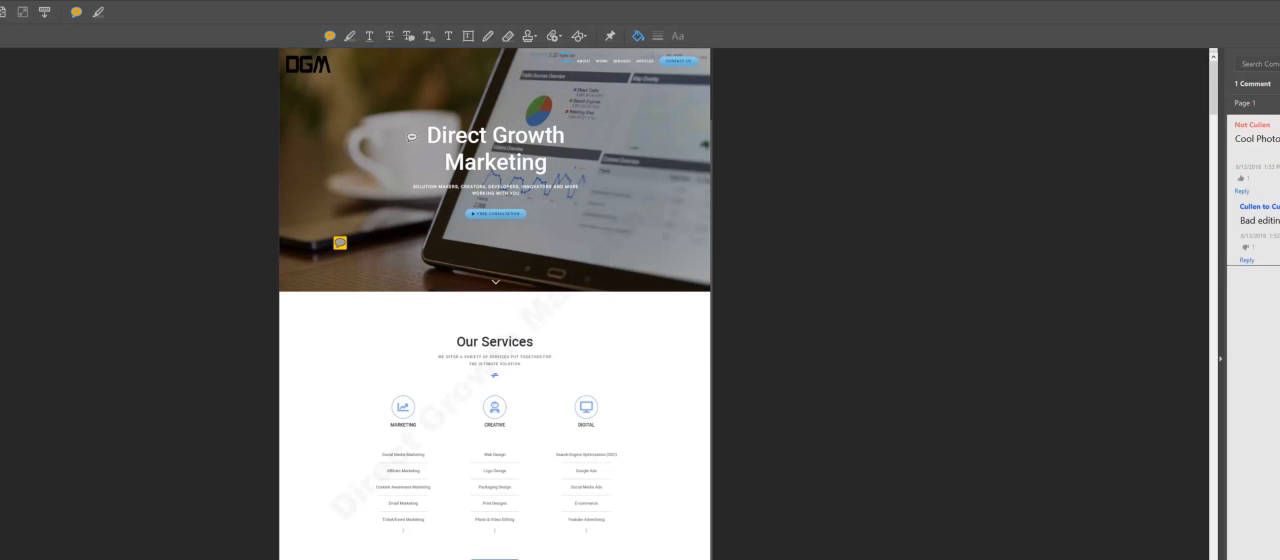
Step: Place an empty second sticky note on the header photo, beside the existing one
{"action": "left_click", "coordinate": [421, 241]}
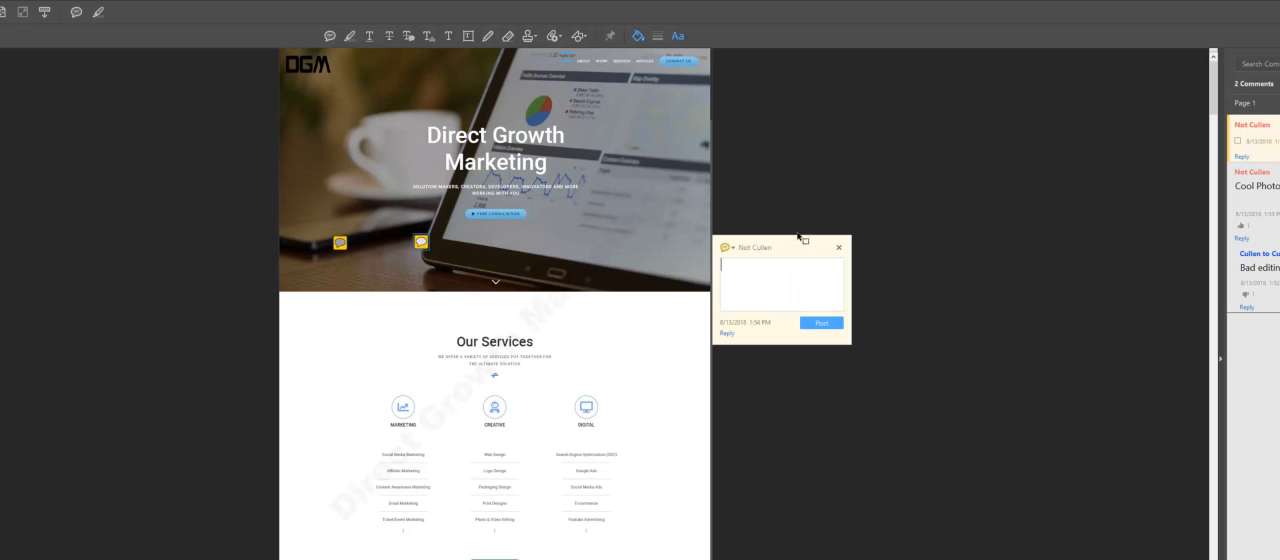
{"action": "left_click", "coordinate": [731, 201]}
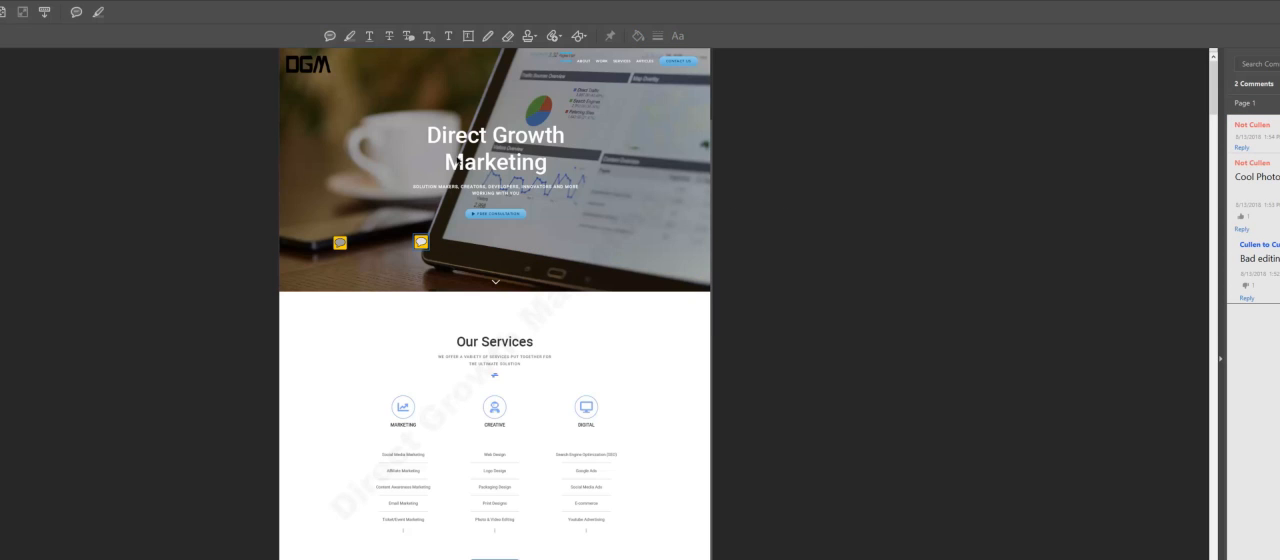
Step: Scribble a freehand highlight over the area beside the Our Services heading and post the comment "We should add something here" on it
{"action": "left_click", "coordinate": [350, 36]}
{"action": "mouse_move", "coordinate": [323, 281]}
{"action": "left_mouse_down"}
{"action": "mouse_move", "coordinate": [315, 378]}
{"action": "mouse_move", "coordinate": [410, 375]}
{"action": "mouse_move", "coordinate": [386, 270]}
{"action": "mouse_move", "coordinate": [369, 266]}
{"action": "mouse_move", "coordinate": [276, 345]}
{"action": "mouse_move", "coordinate": [389, 337]}
{"action": "mouse_move", "coordinate": [340, 288]}
{"action": "left_mouse_up"}
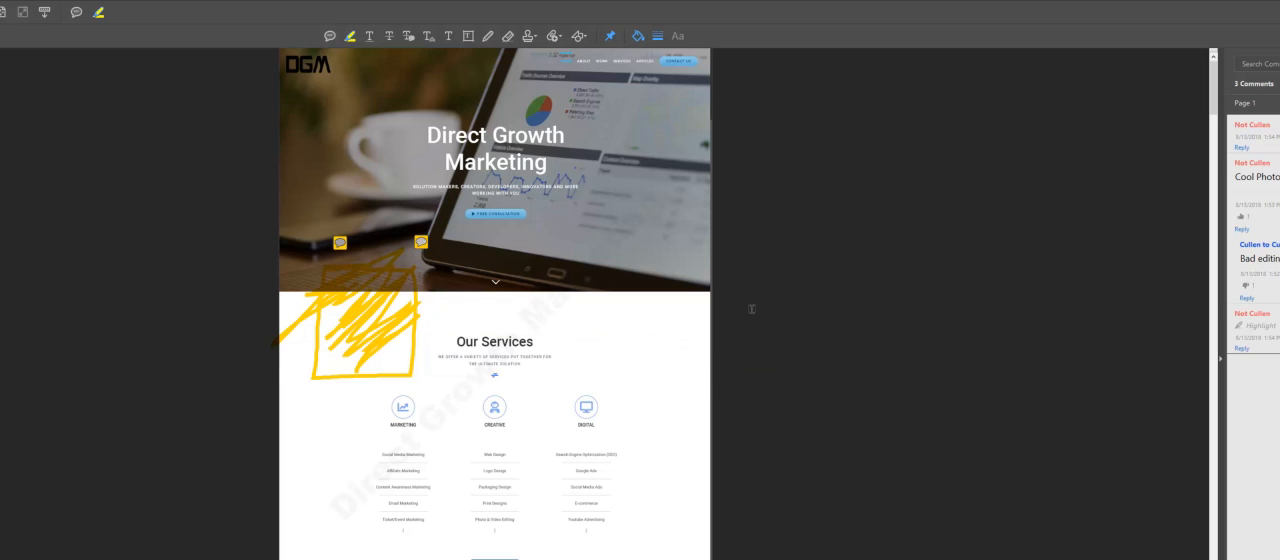
{"action": "left_click", "coordinate": [371, 337]}
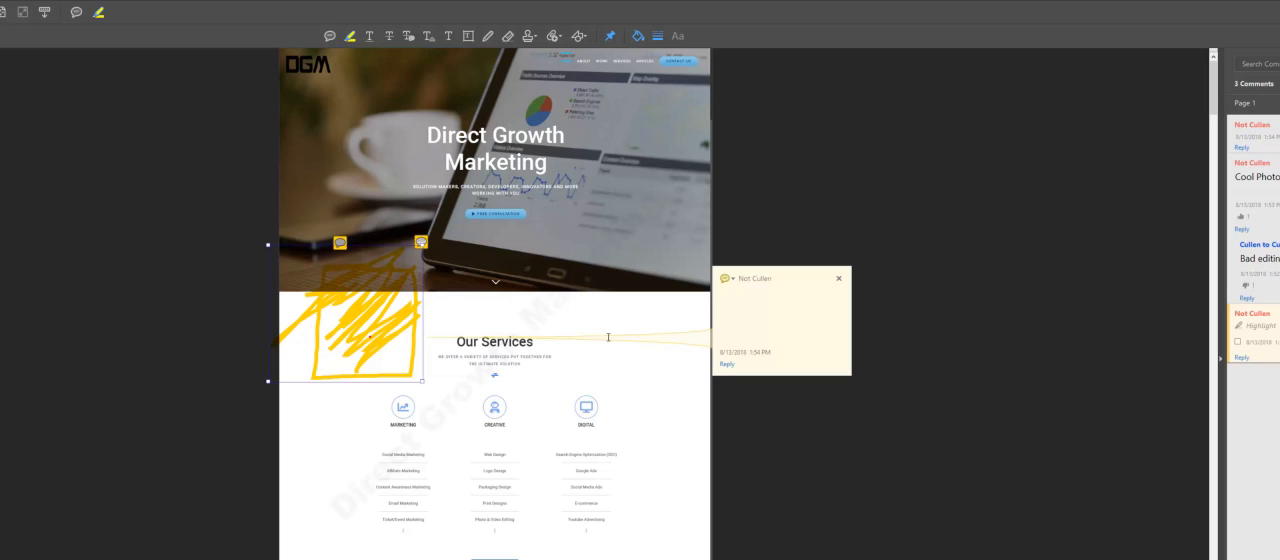
{"action": "left_click", "coordinate": [756, 319]}
{"action": "type", "text": "We should add something here"}
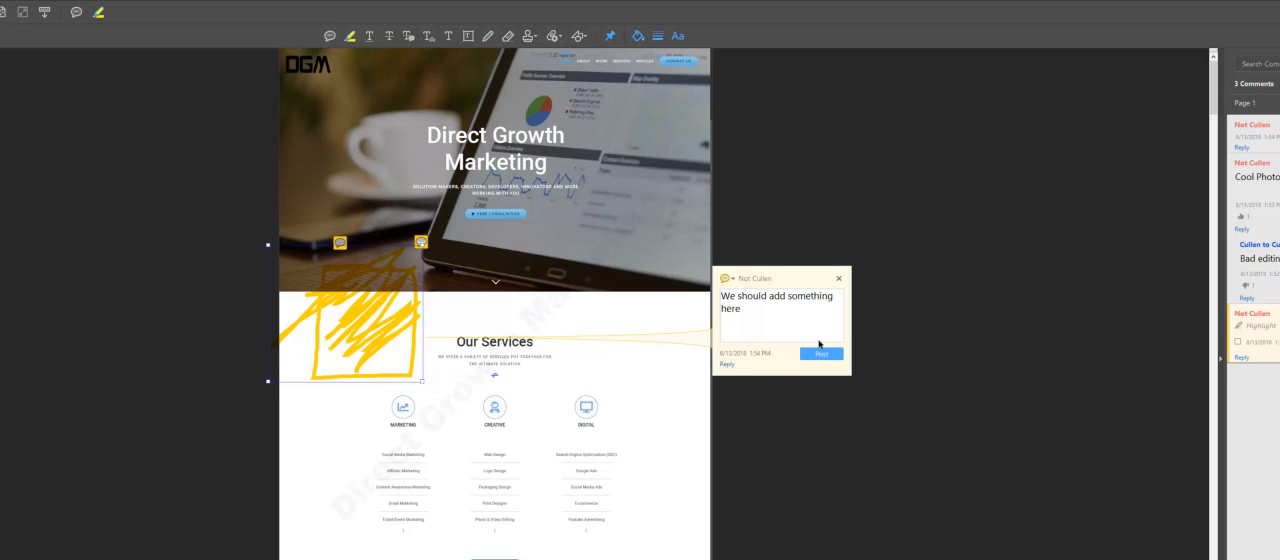
{"action": "left_click", "coordinate": [821, 354]}
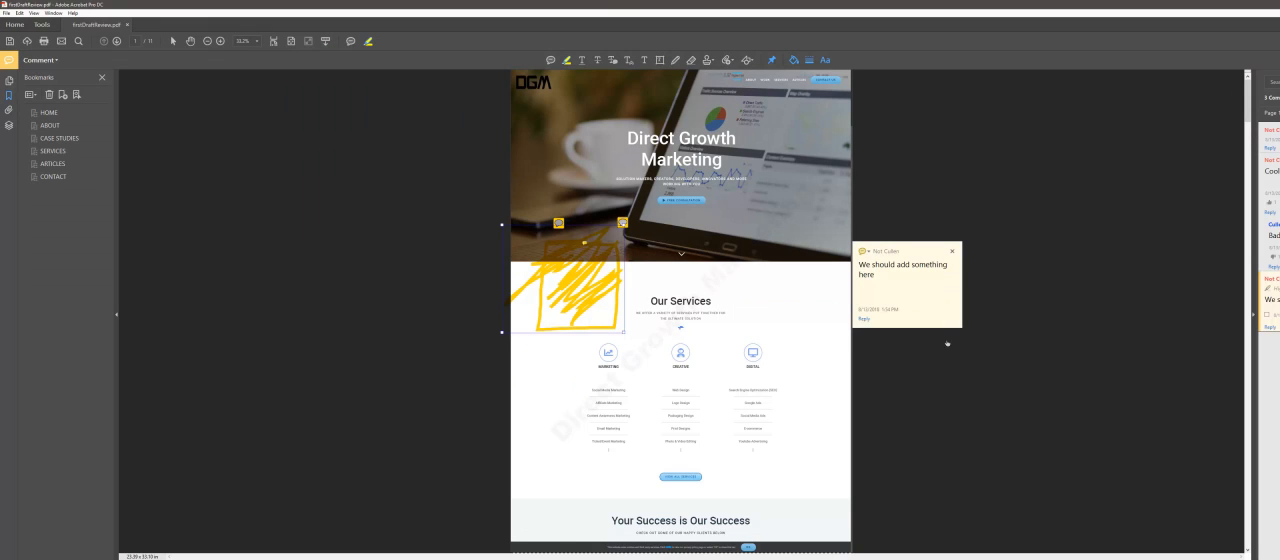
{"action": "left_click", "coordinate": [914, 252]}
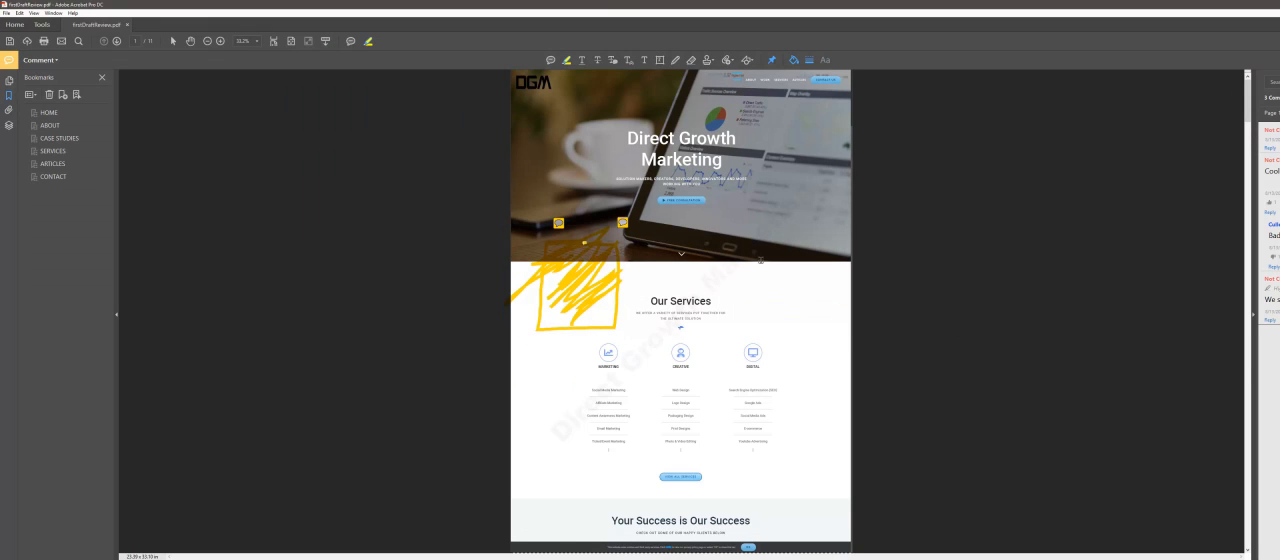
{"action": "left_click_drag", "start_coordinate": [652, 301], "coordinate": [690, 301]}
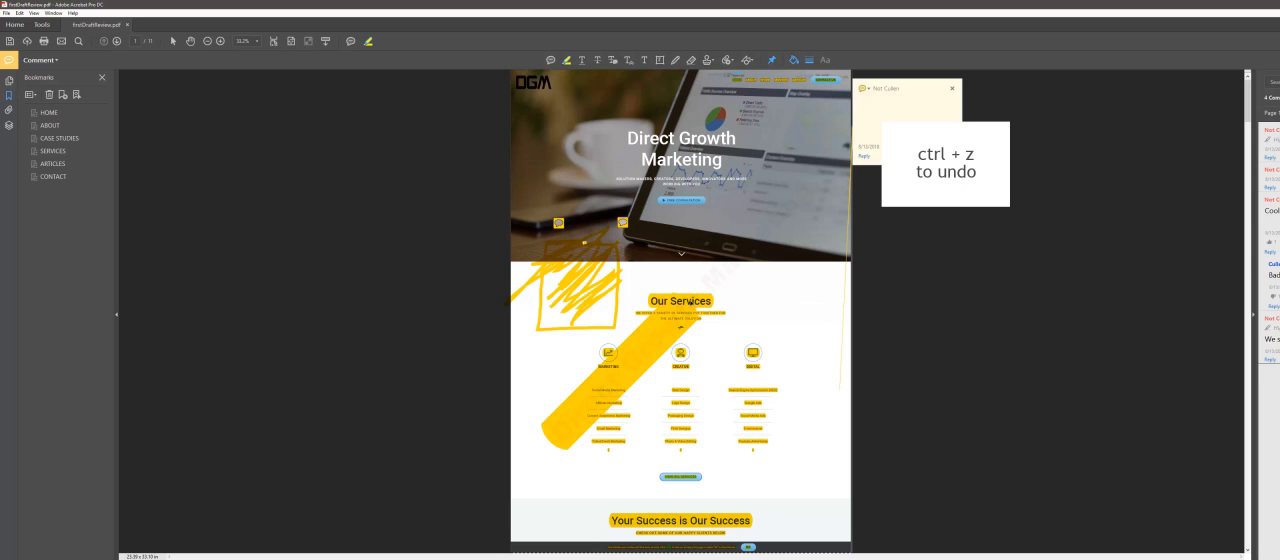
{"action": "key", "text": "ctrl+z"}
{"action": "key", "text": "ctrl+z"}
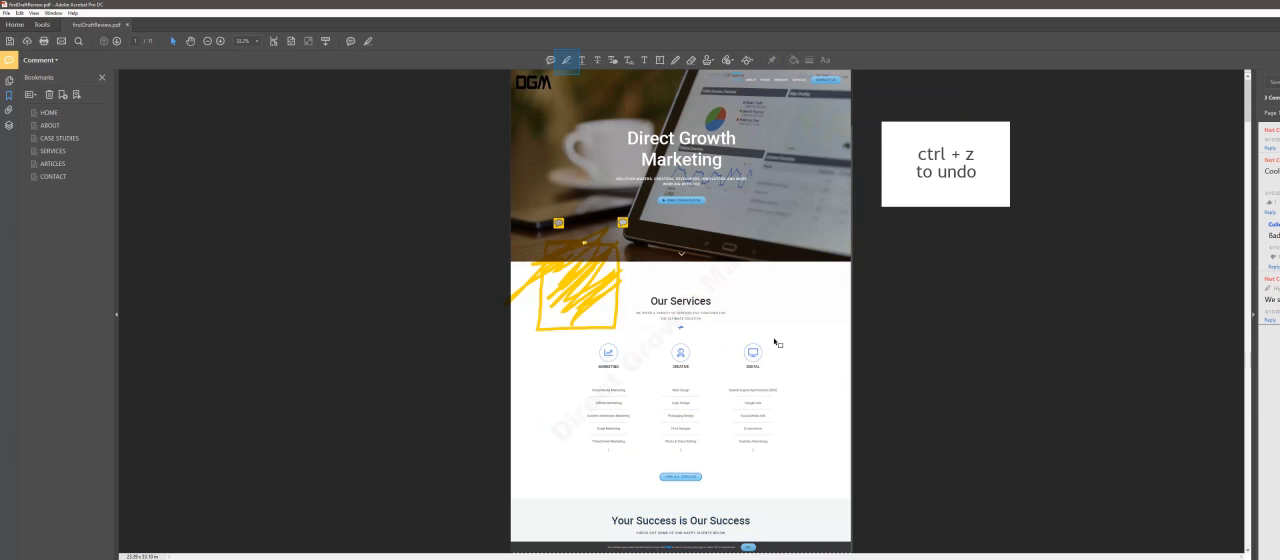
Step: Highlight the words "Search Engine Optimization" in the Digital services list
{"action": "mouse_move", "coordinate": [732, 390]}
{"action": "left_mouse_down"}
{"action": "mouse_move", "coordinate": [770, 389]}
{"action": "mouse_move", "coordinate": [753, 389]}
{"action": "left_mouse_up"}
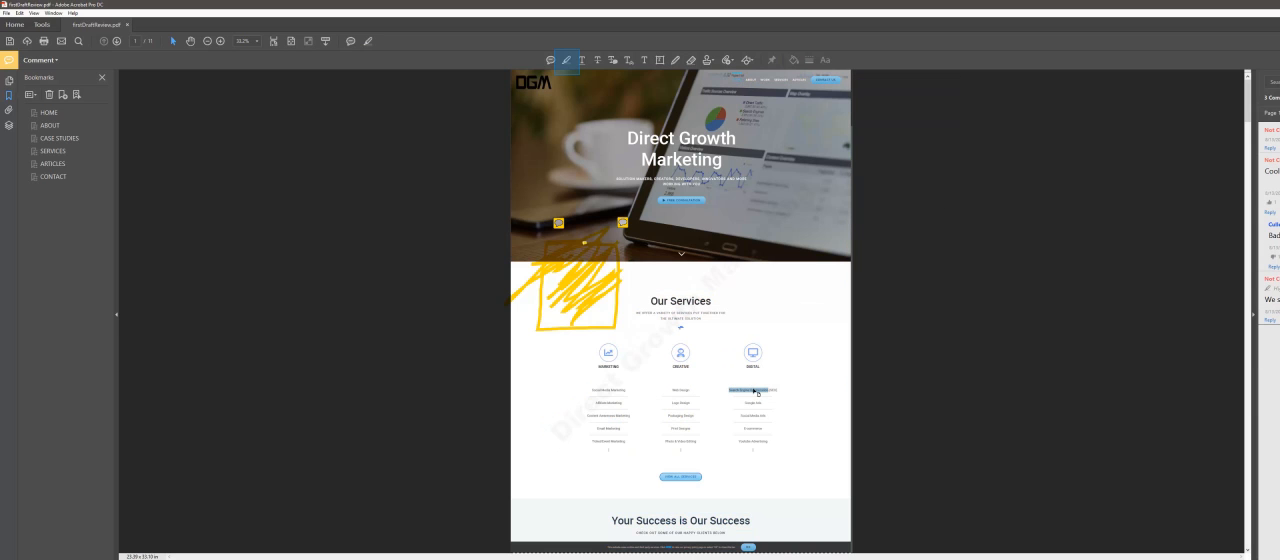
{"action": "left_click", "coordinate": [566, 62]}
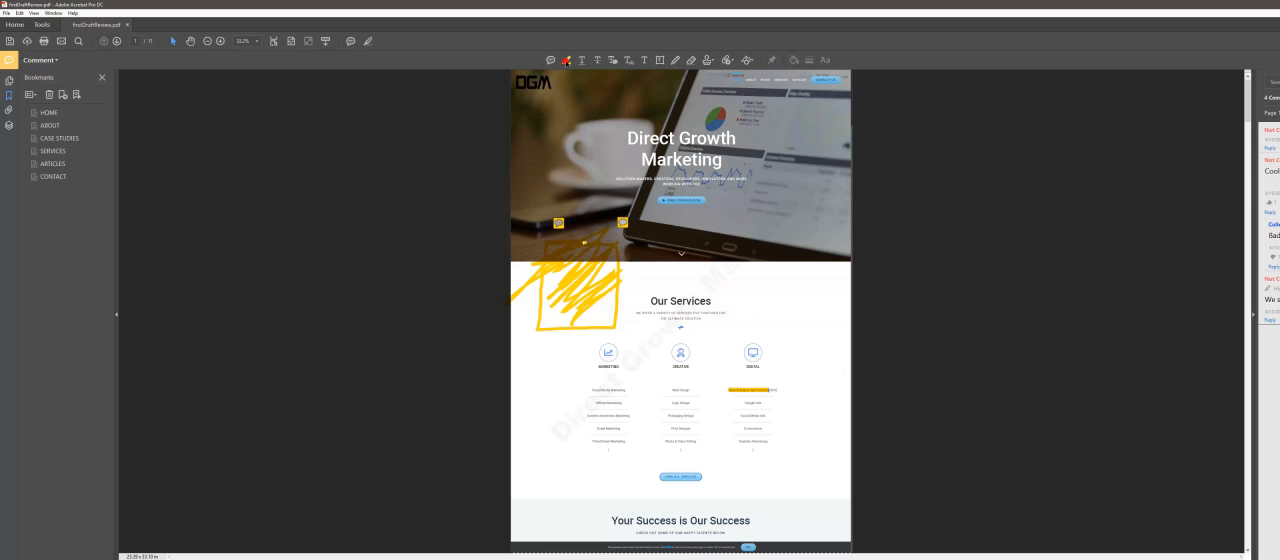
{"action": "mouse_move", "coordinate": [767, 391]}
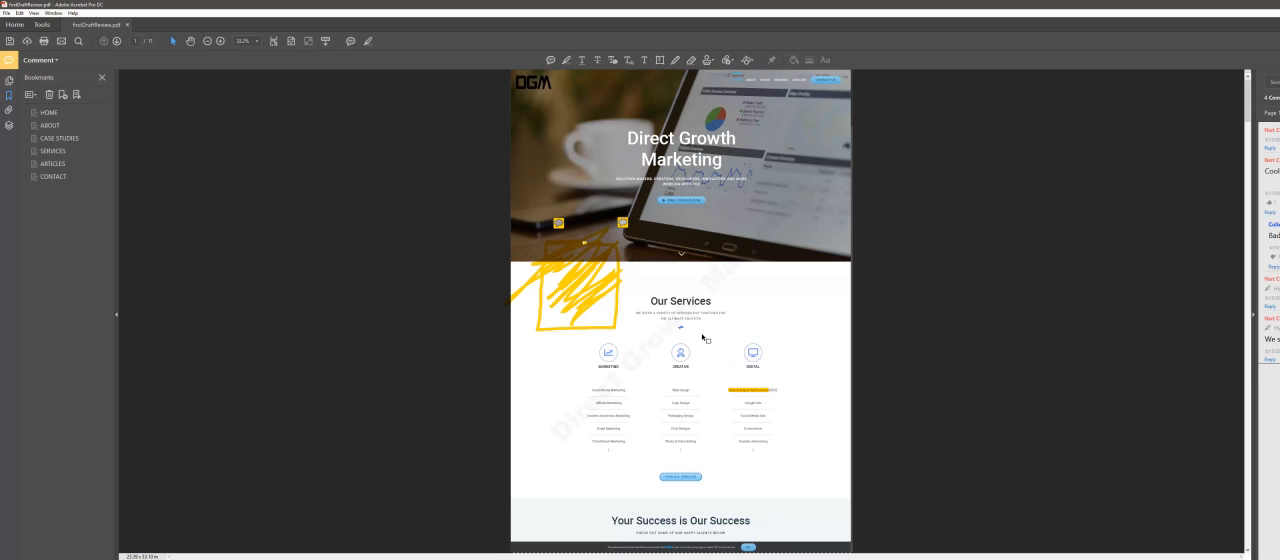
Step: Underline the word "Packaging" in the Creative services list and post the comment "General Ideas" on it
{"action": "left_click", "coordinate": [582, 61]}
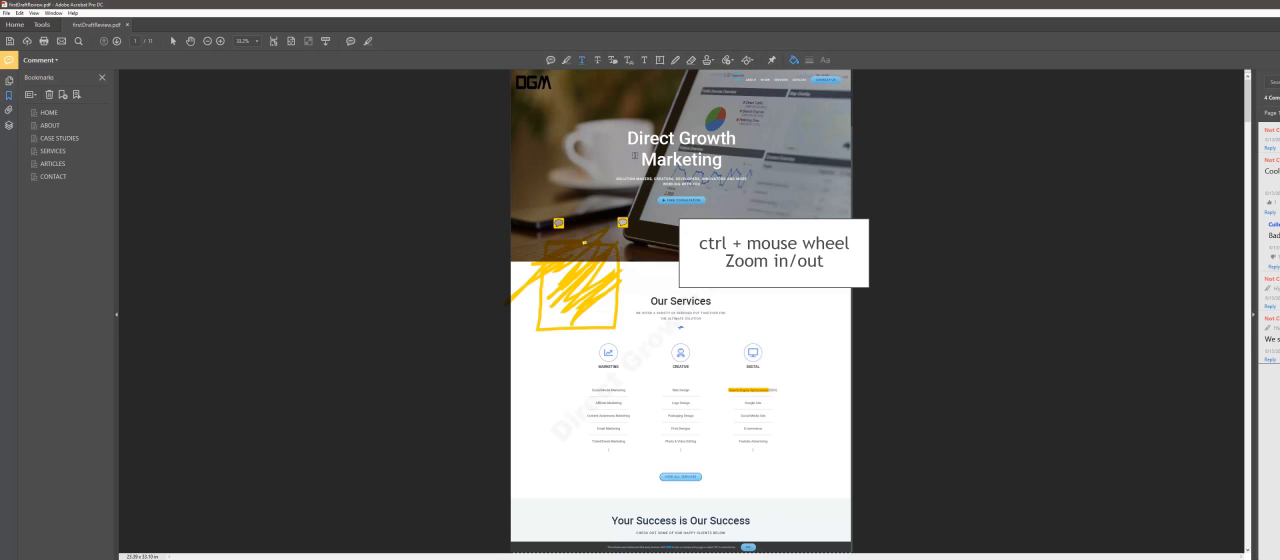
{"action": "scroll", "coordinate": [645, 224], "scroll_direction": "up", "scroll_amount": 3}
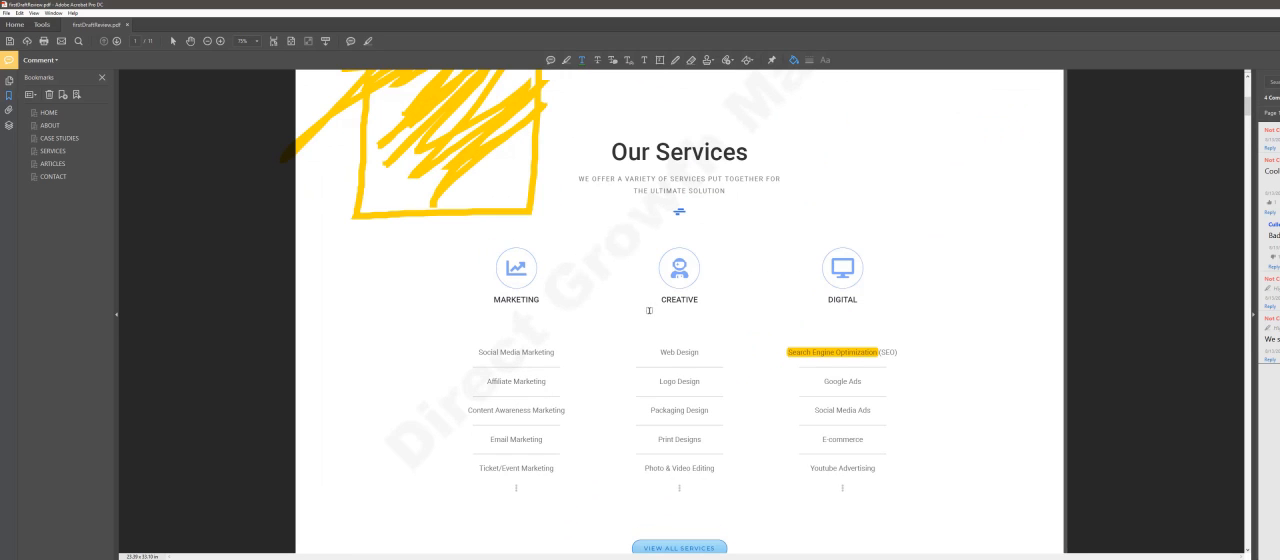
{"action": "left_click_drag", "start_coordinate": [650, 410], "coordinate": [691, 410]}
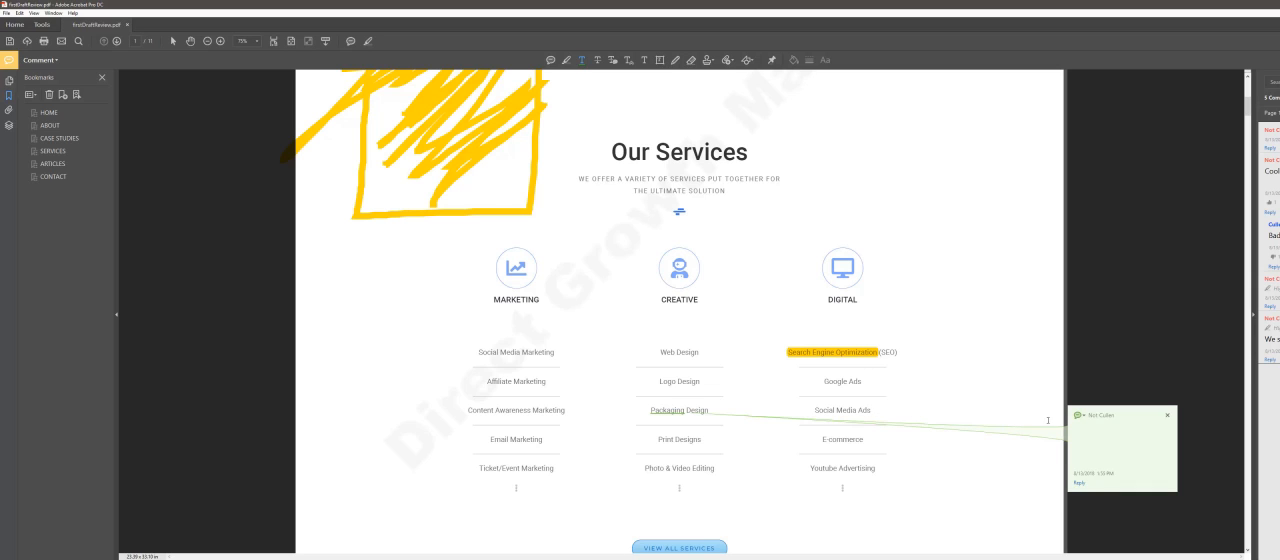
{"action": "left_click", "coordinate": [1098, 435]}
{"action": "left_click", "coordinate": [1101, 440]}
{"action": "type", "text": "Gen"}
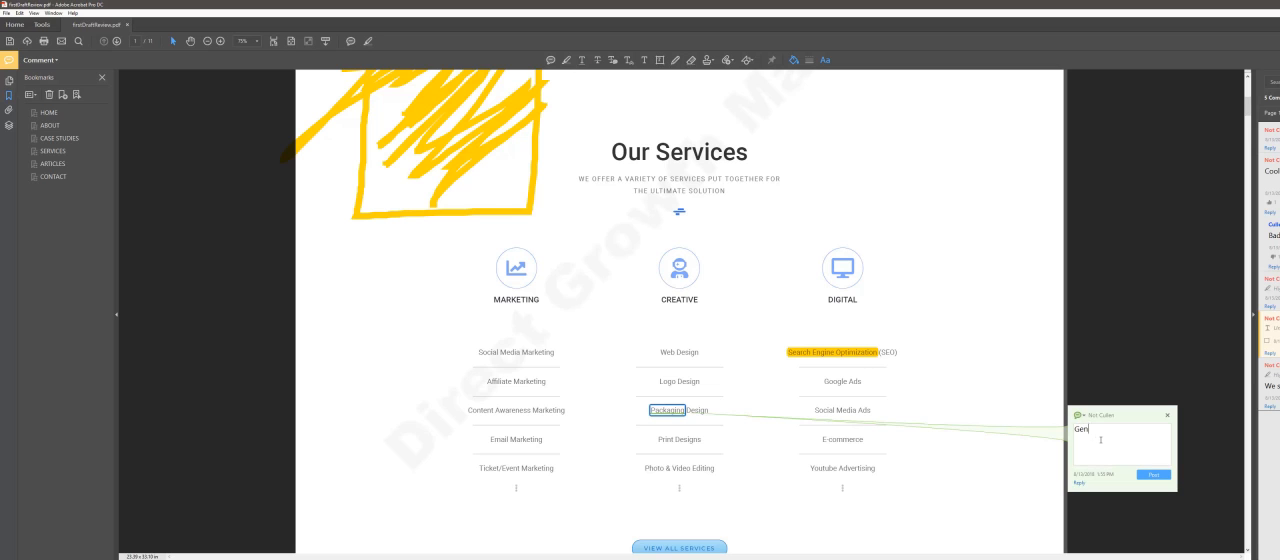
{"action": "type", "text": "eral Ideas"}
{"action": "left_click", "coordinate": [1152, 474]}
{"action": "left_click", "coordinate": [768, 455]}
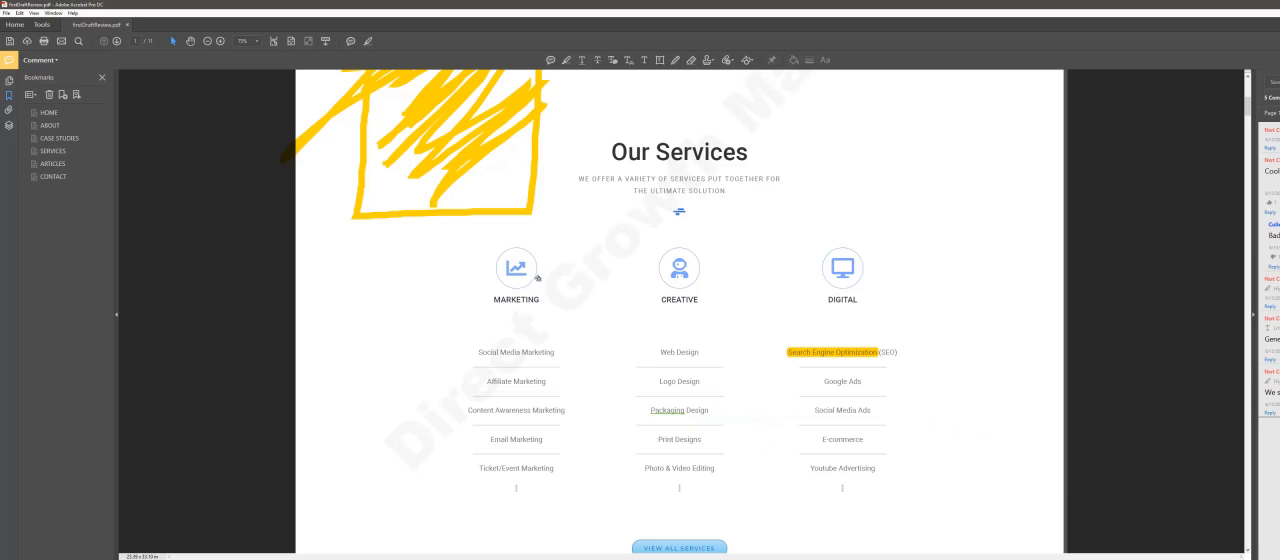
Step: Strike through "Social Media Marketing" in the Marketing services list and post the comment "Remove text indicator" on it
{"action": "left_click", "coordinate": [599, 61]}
{"action": "left_click_drag", "start_coordinate": [478, 352], "coordinate": [531, 351]}
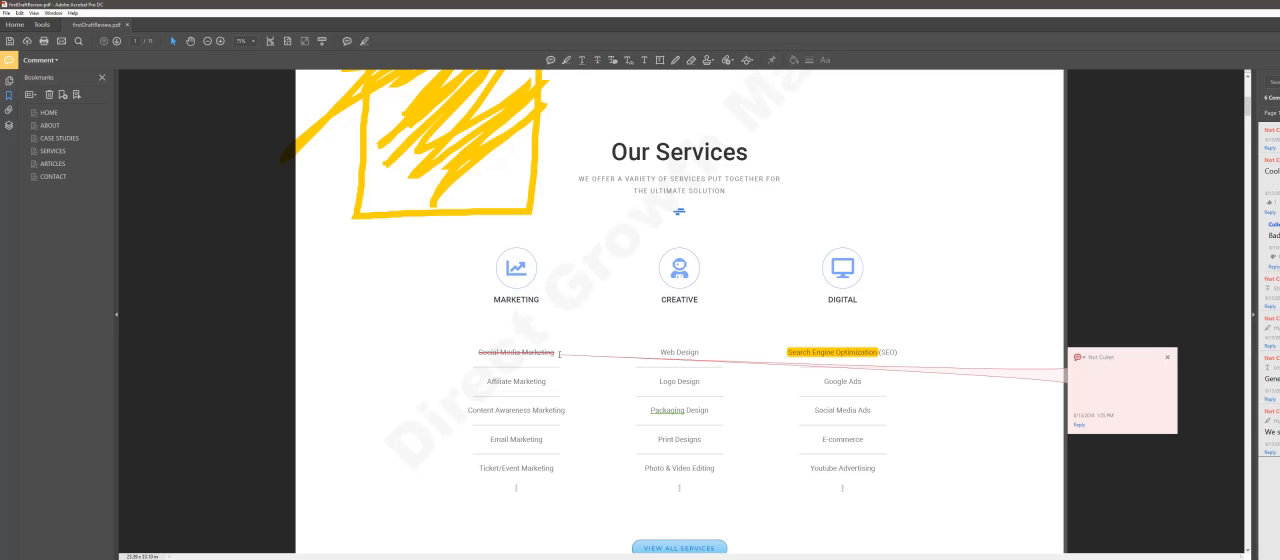
{"action": "left_click", "coordinate": [538, 353]}
{"action": "left_click", "coordinate": [1118, 387]}
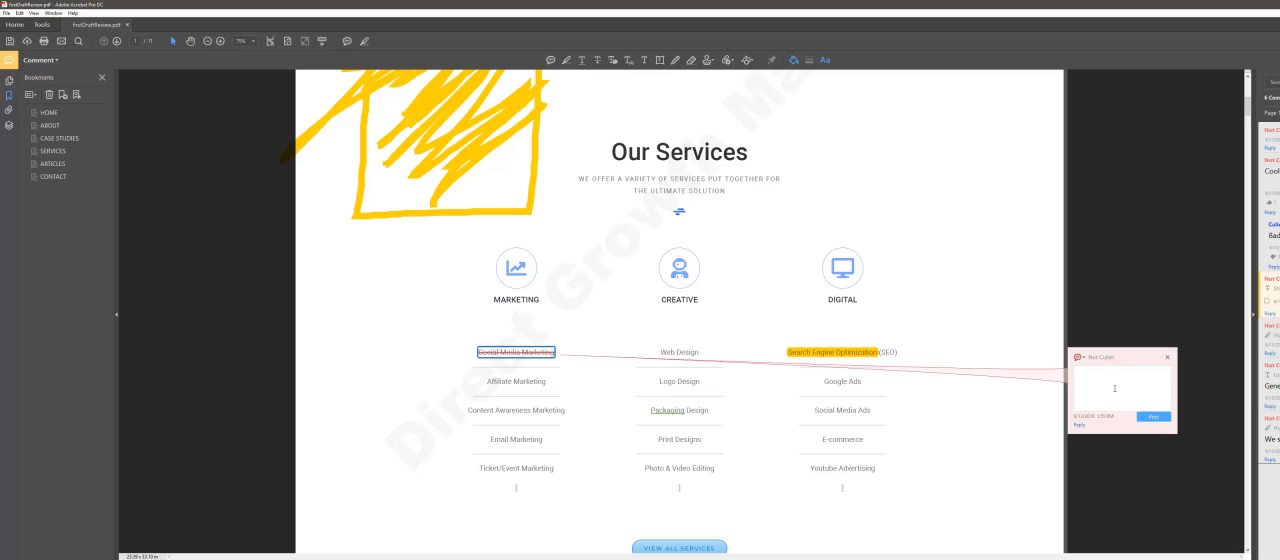
{"action": "type", "text": "Remove text indicator"}
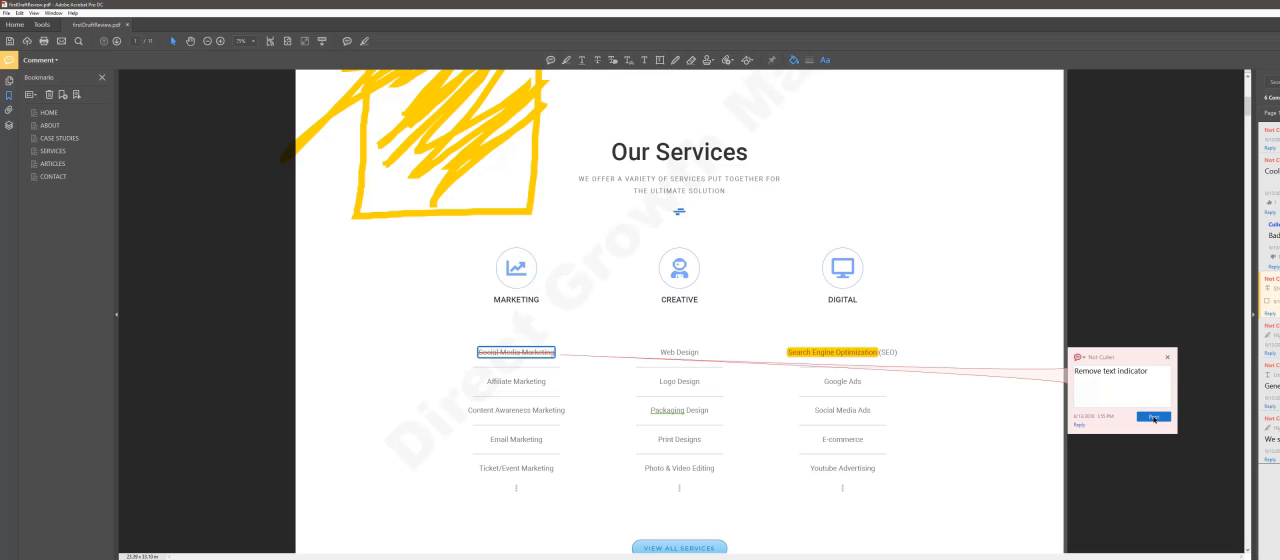
{"action": "left_click", "coordinate": [1154, 419]}
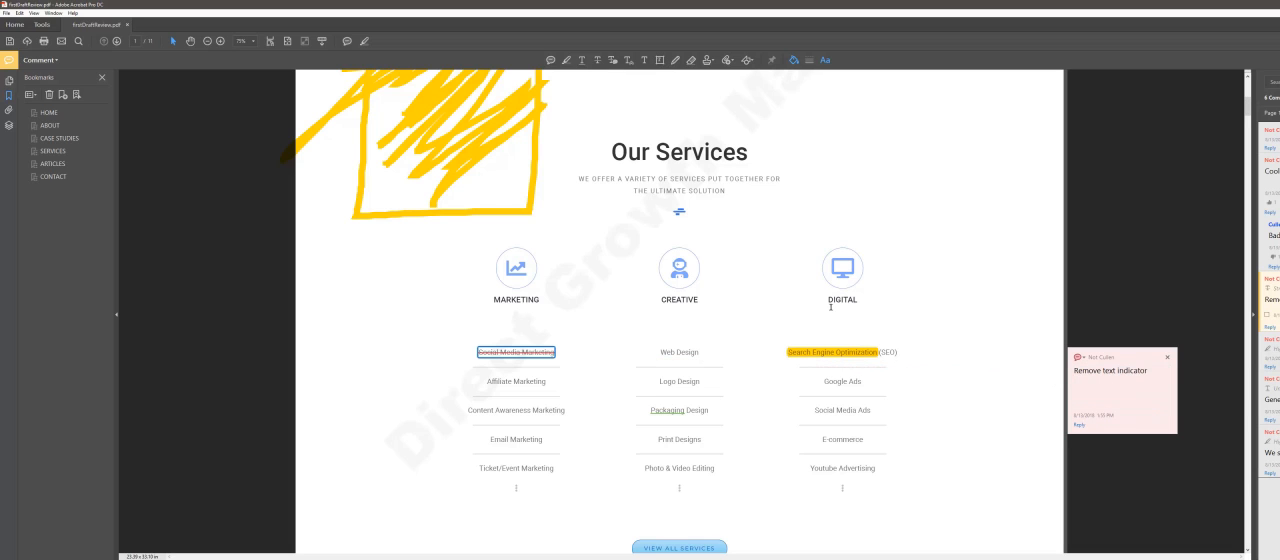
Step: Mark the sentence under Our Services for text replacement with the note "New text to be put in the highlighted texts place", in quotation marks
{"action": "left_click", "coordinate": [613, 62]}
{"action": "left_click_drag", "start_coordinate": [580, 178], "coordinate": [722, 188]}
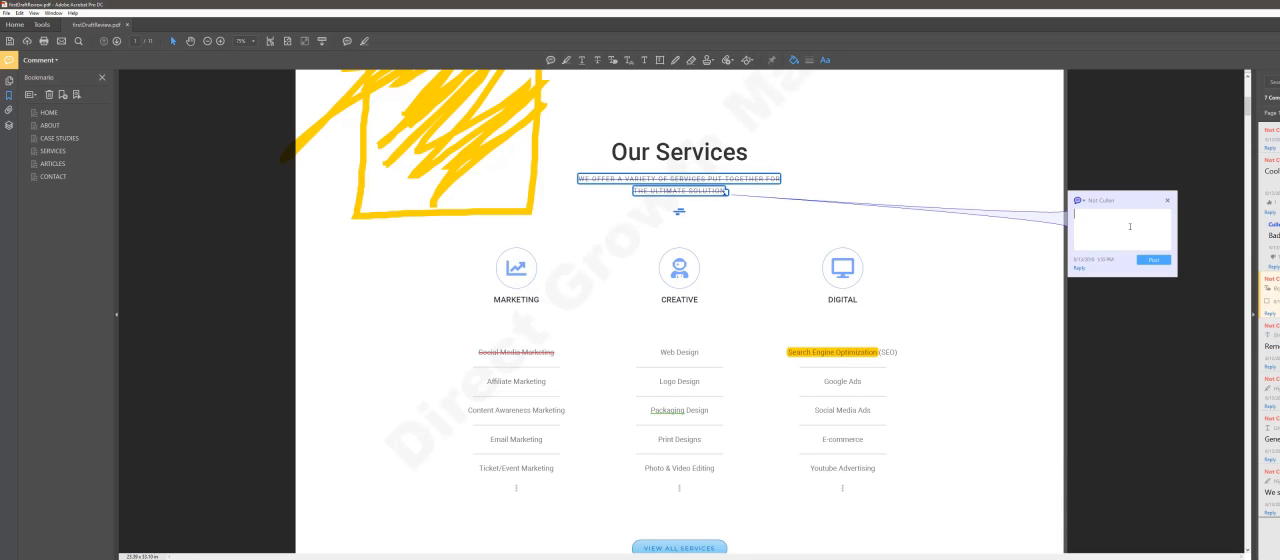
{"action": "type", "text": "New text to be put in the highlighted t"}
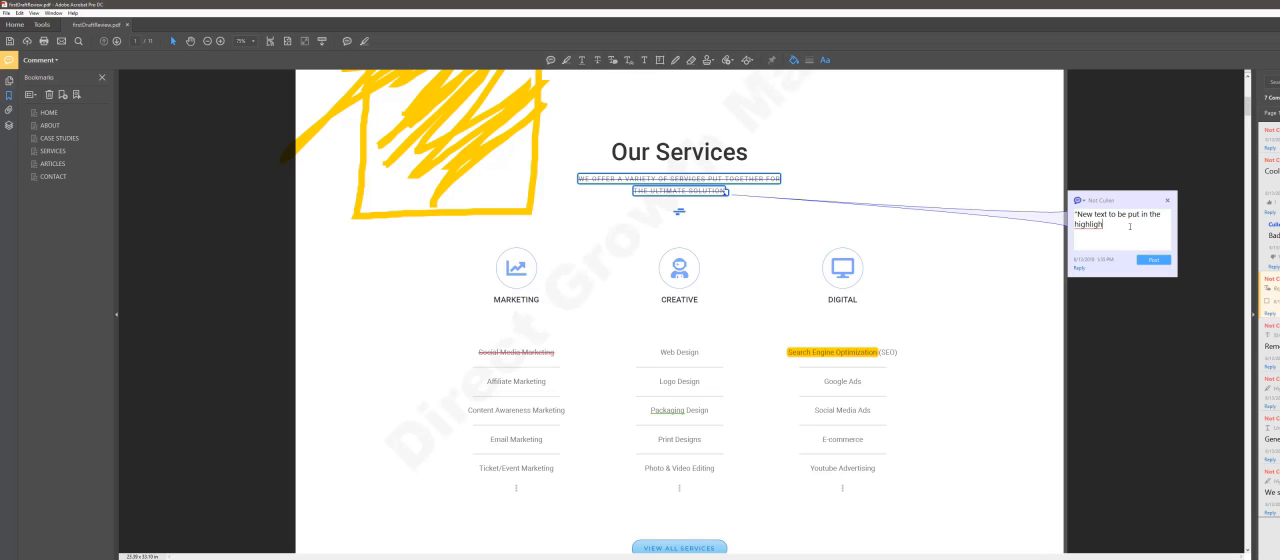
{"action": "type", "text": "exts place"}
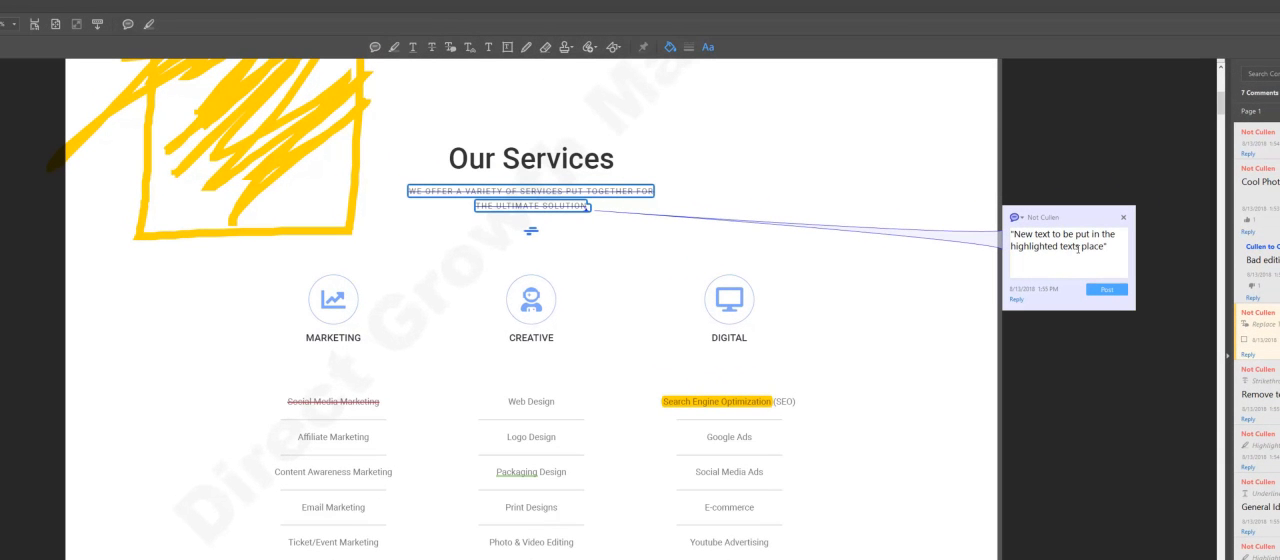
{"action": "left_click", "coordinate": [1094, 287]}
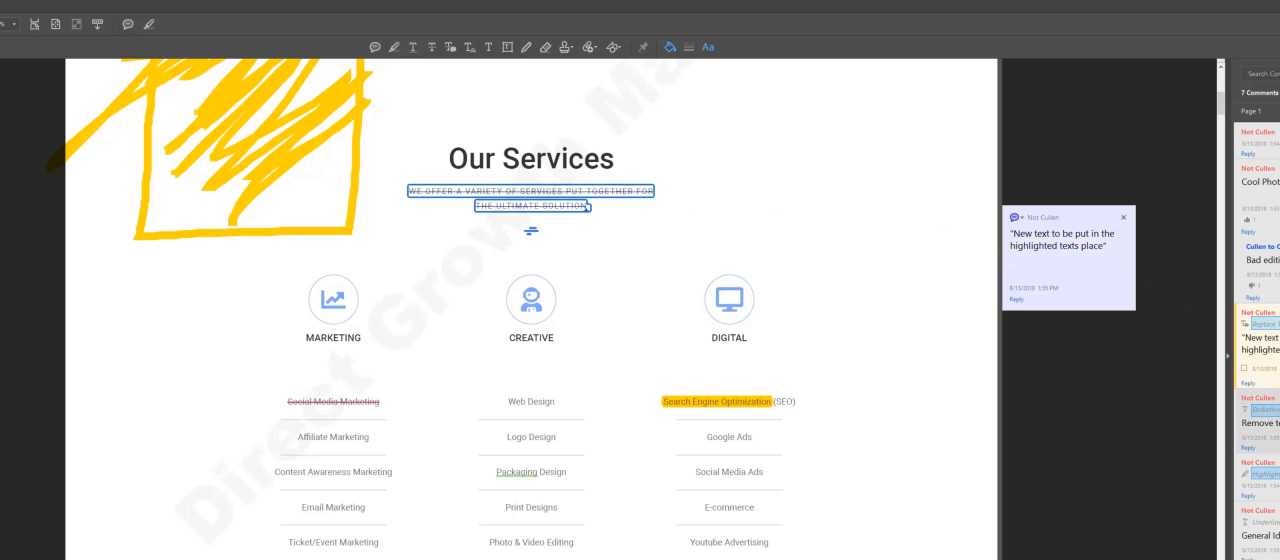
Step: Review the strikethrough, text highlight and underline comments one after another from the comments list
{"action": "left_click", "coordinate": [1266, 415]}
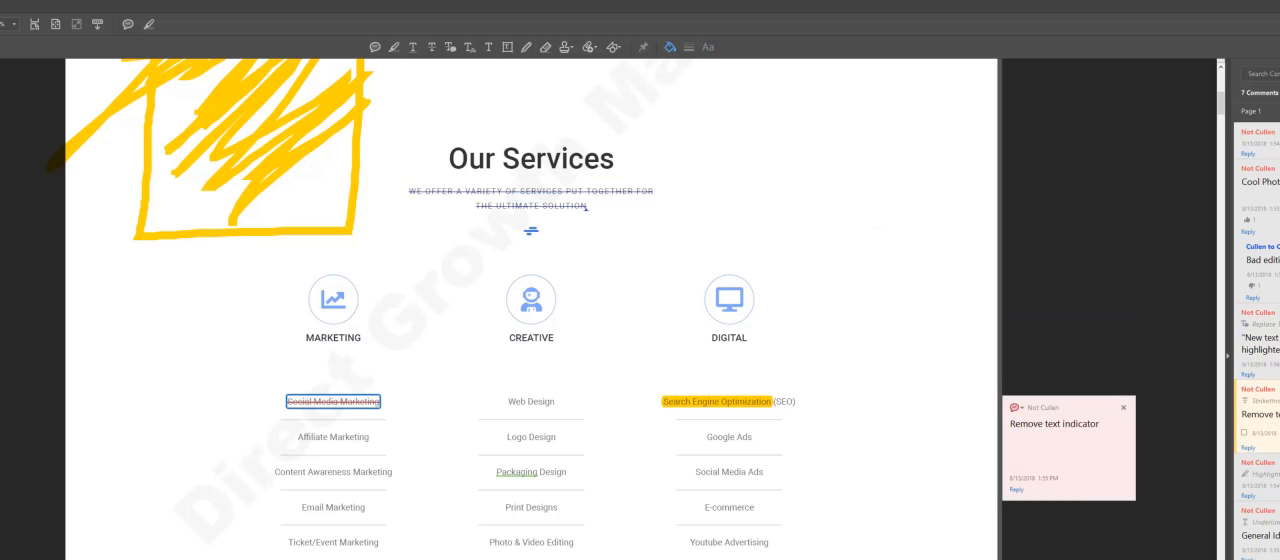
{"action": "left_click", "coordinate": [1260, 466]}
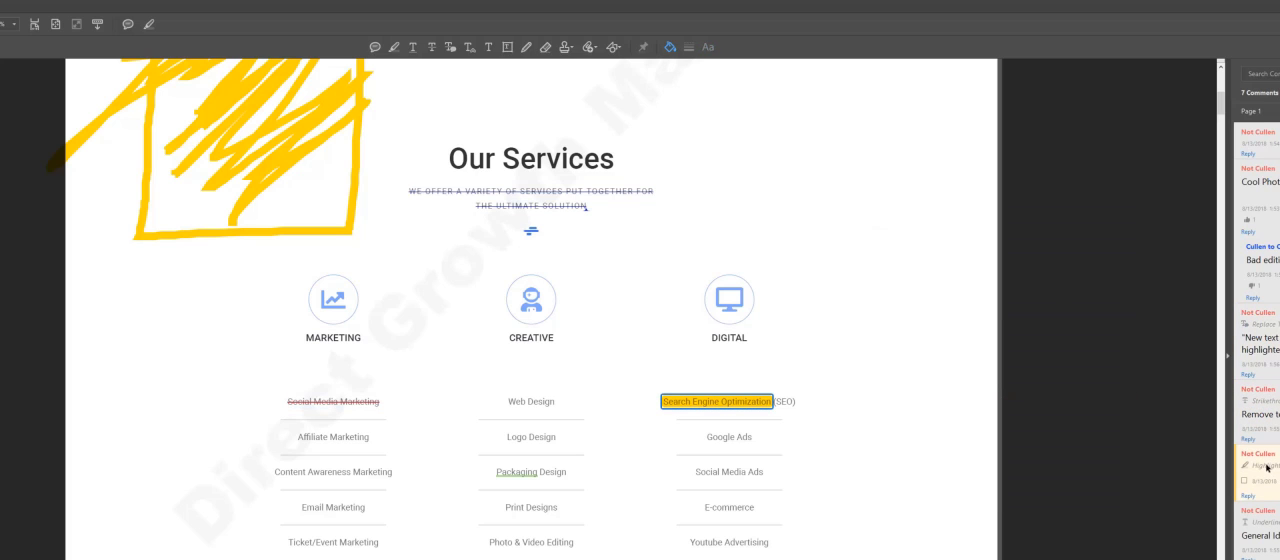
{"action": "left_click", "coordinate": [1262, 522]}
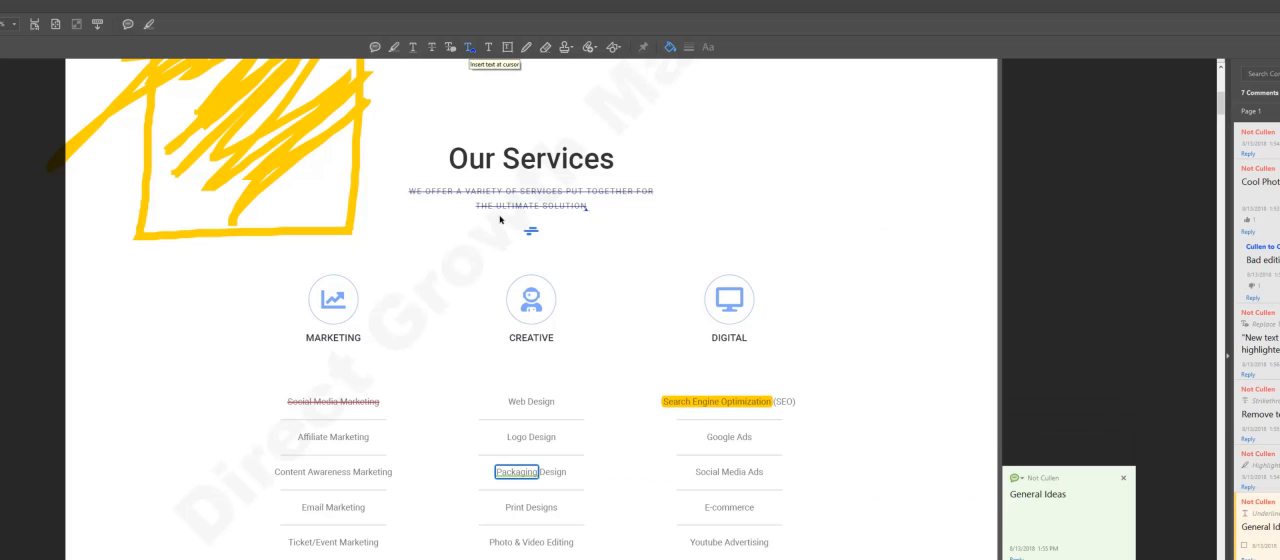
Step: Insert a text insertion mark inside "Google Ads" in the Digital services list and enter "Has Awesome", in quotation marks, as its note
{"action": "left_click", "coordinate": [470, 49]}
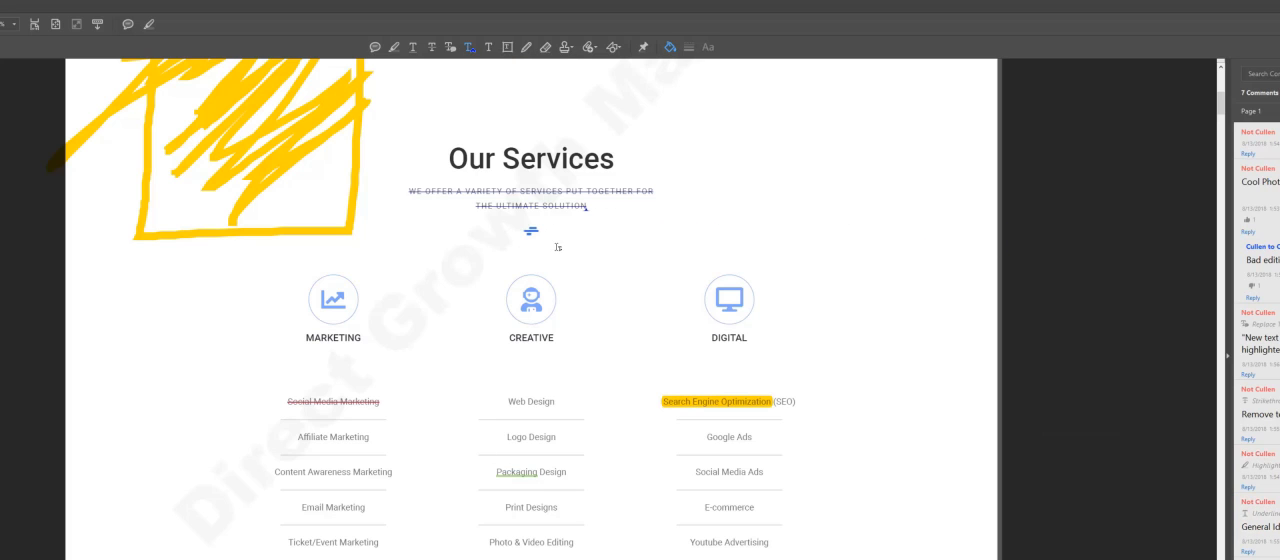
{"action": "left_click", "coordinate": [739, 437]}
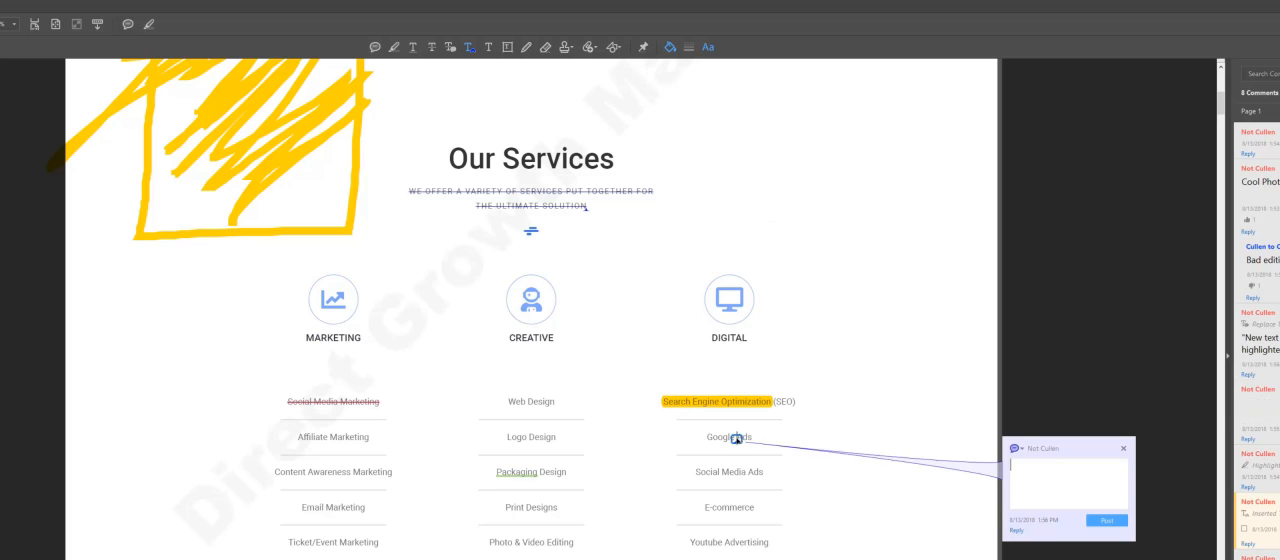
{"action": "type", "text": "\"Has Awesome\"  "}
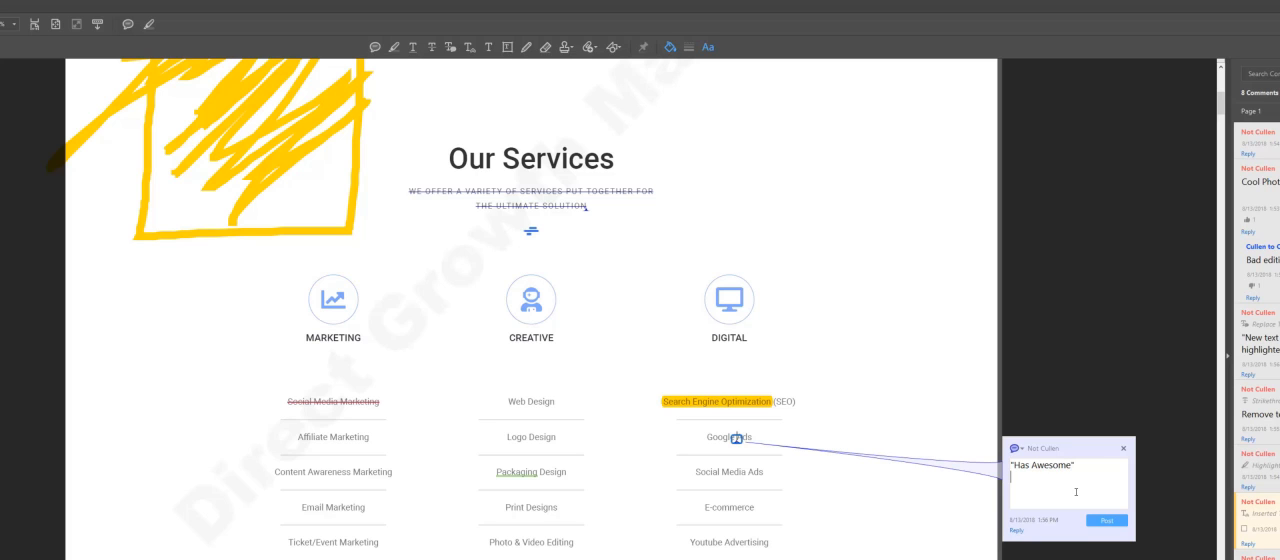
{"action": "type", "text": "This is used to add text bet"}
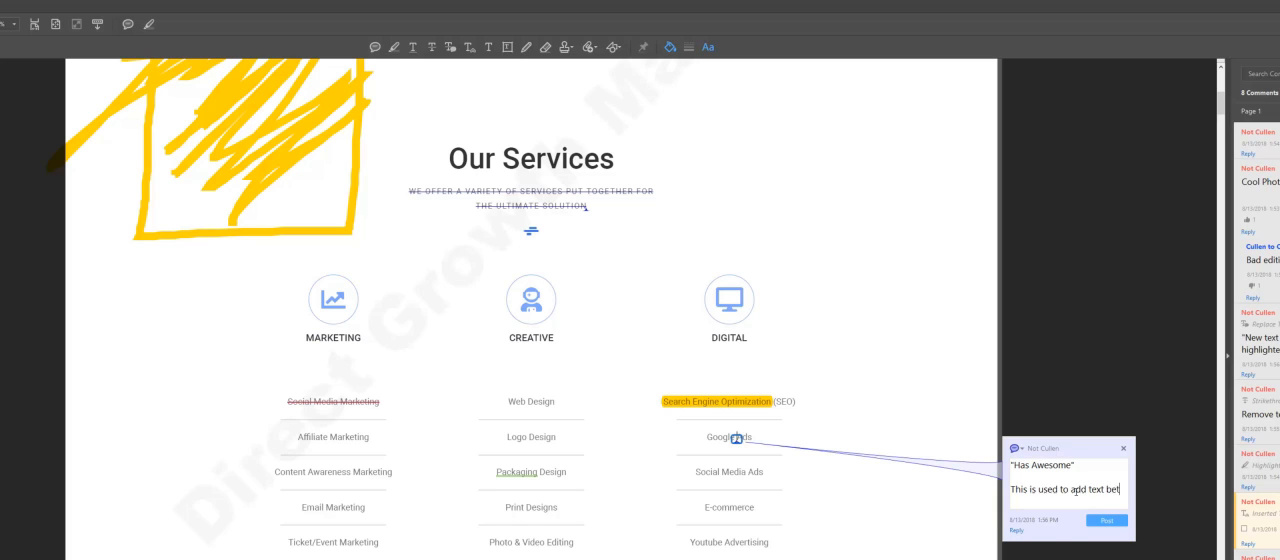
{"action": "type", "text": "ween oth"}
Step: Add "This is used to add text between other text" to the insertion note on Google Ads, post it and close the note
{"action": "key", "text": "BackSpace"}
{"action": "key", "text": "BackSpace"}
{"action": "type", "text": "other tex"}
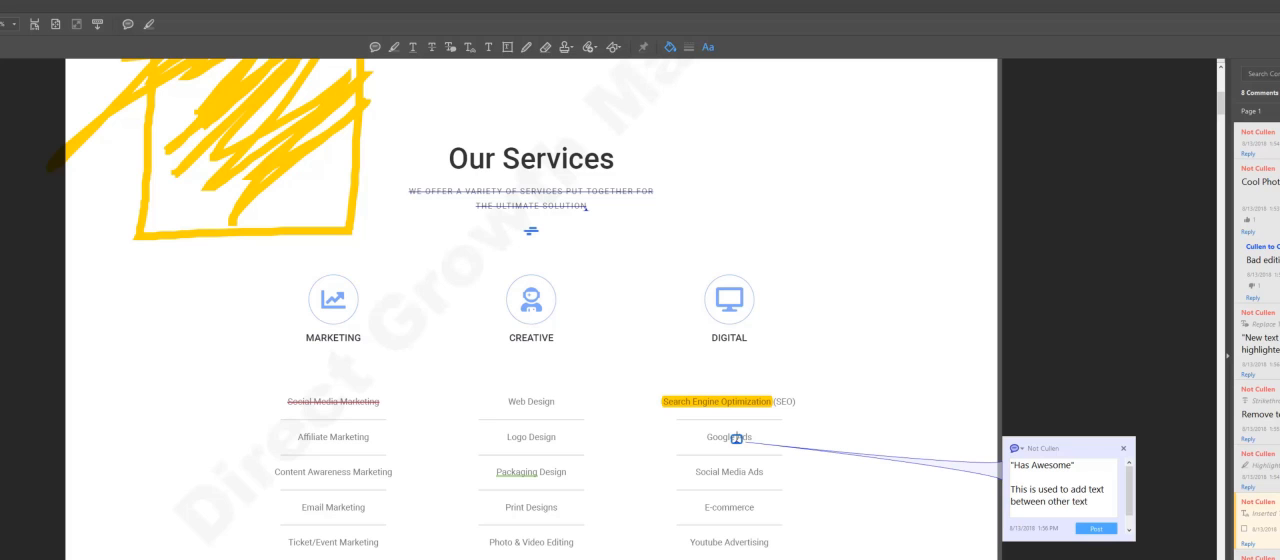
{"action": "type", "text": "t"}
{"action": "left_click", "coordinate": [1096, 528]}
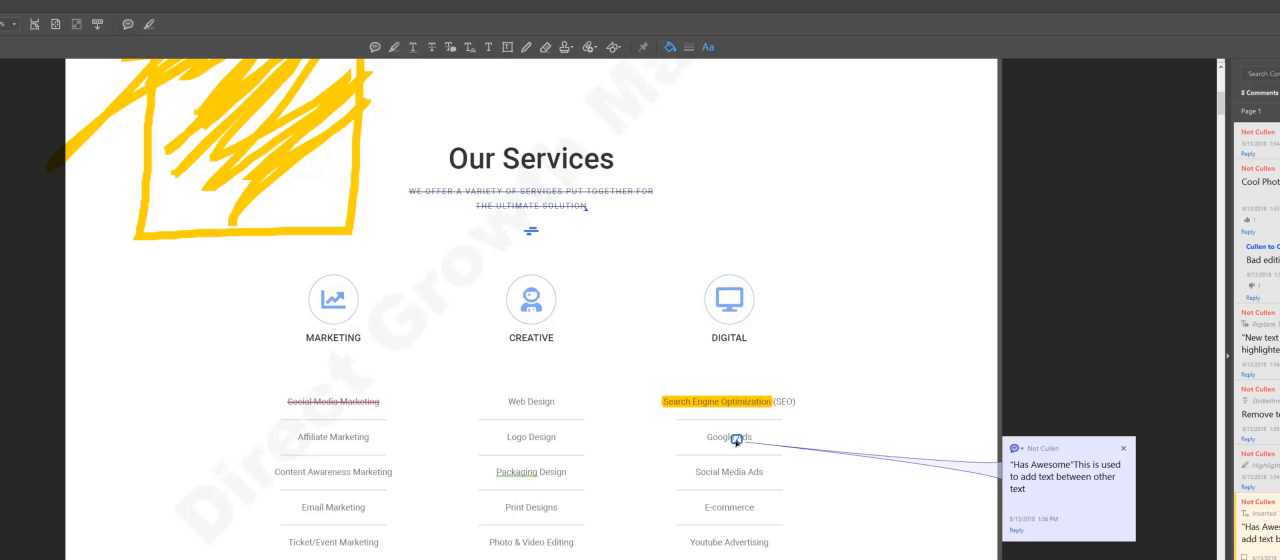
{"action": "left_click", "coordinate": [1126, 450]}
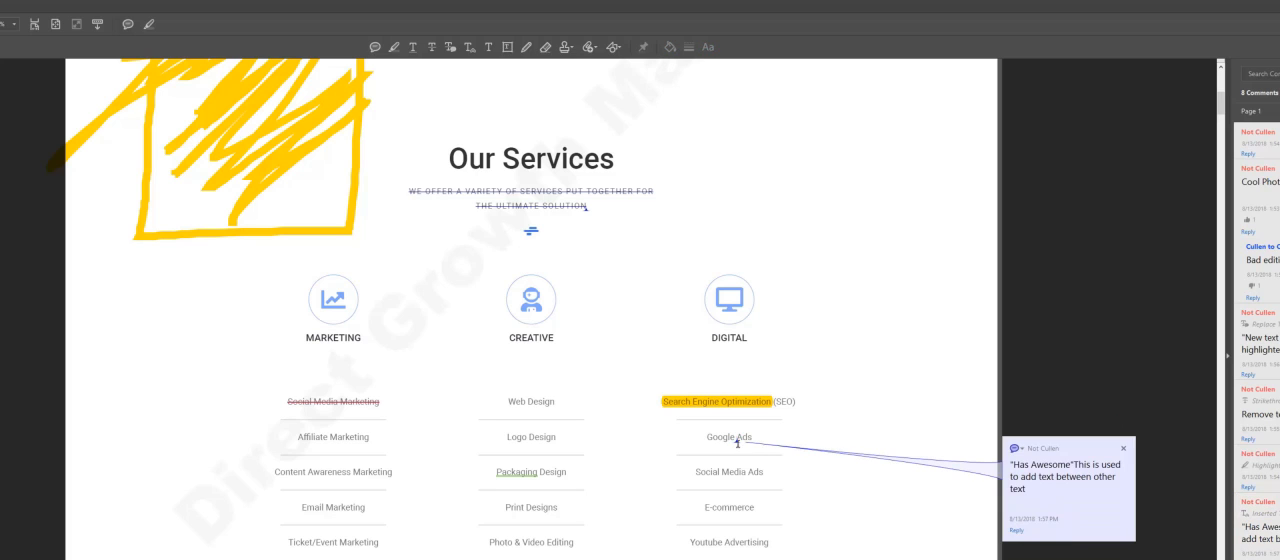
{"action": "mouse_move", "coordinate": [738, 444]}
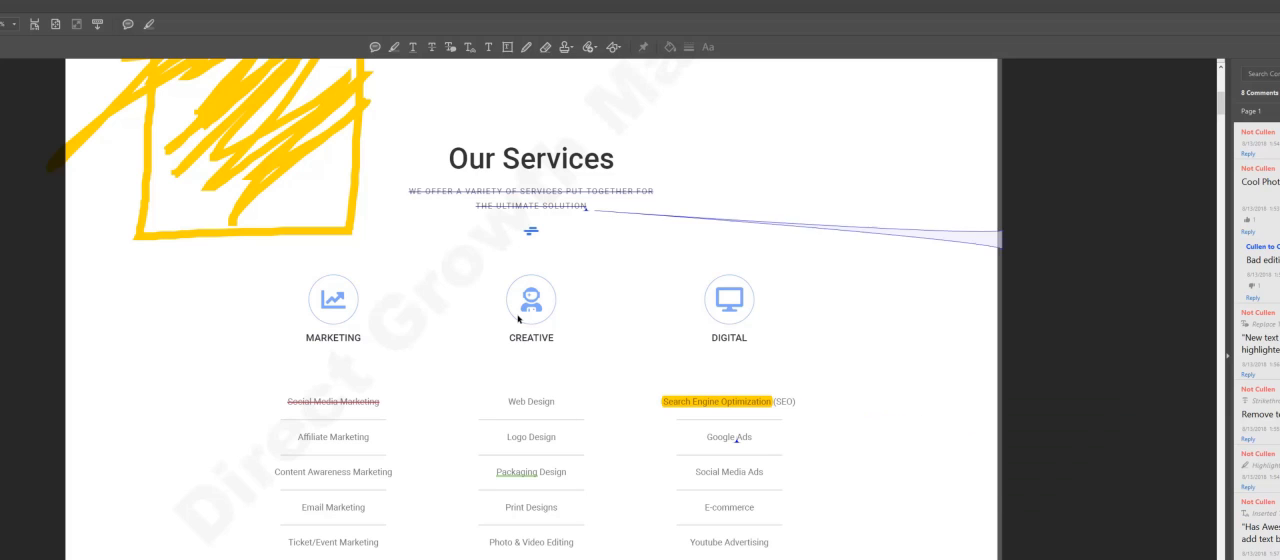
Step: Add the text comment "Simple Text added anywhere" in the blank area beside the Our Services heading
{"action": "left_click", "coordinate": [490, 47]}
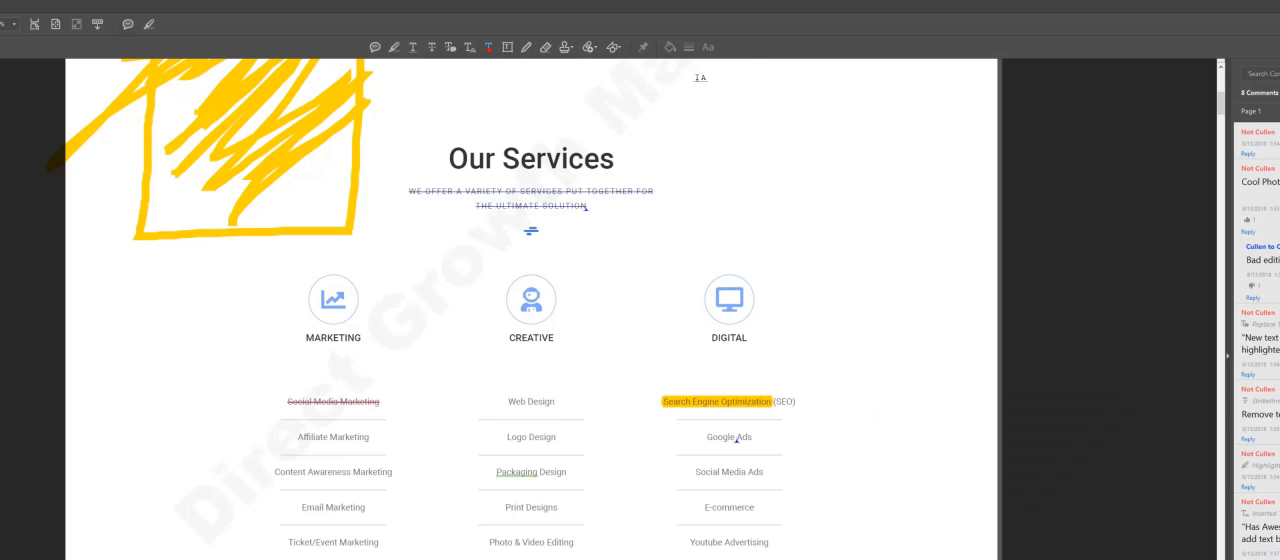
{"action": "left_click", "coordinate": [768, 153]}
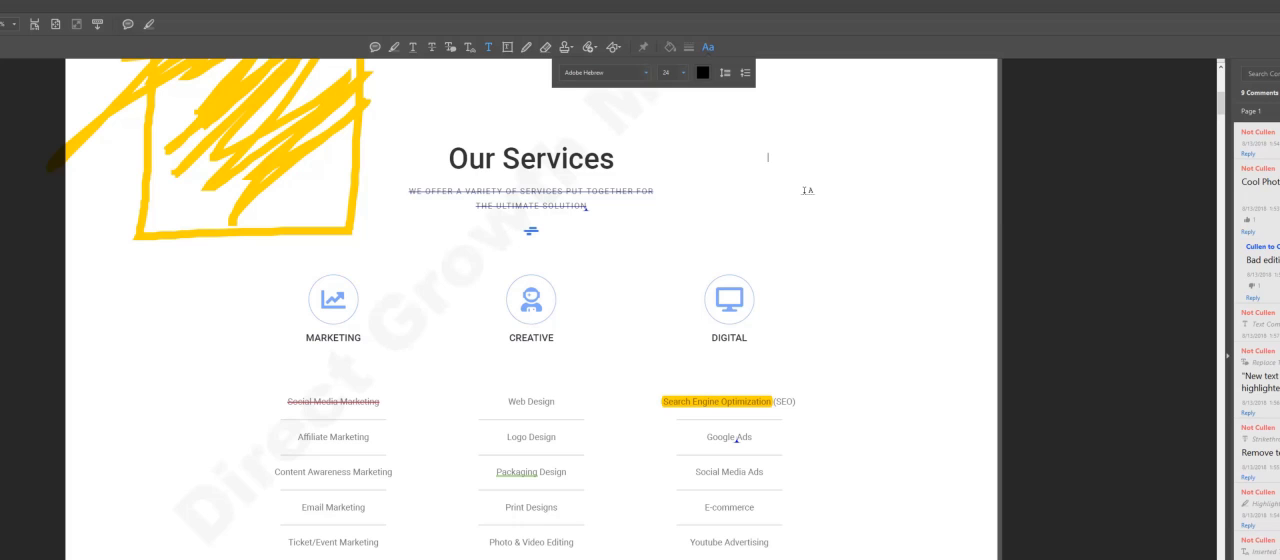
{"action": "type", "text": "Simple Text ad"}
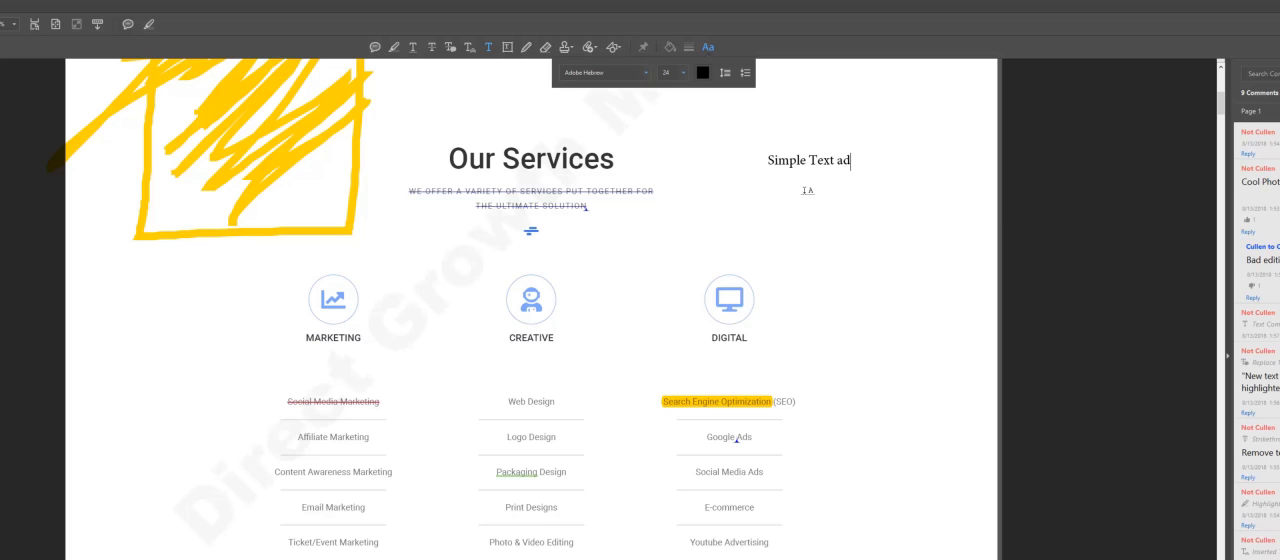
{"action": "type", "text": "ded anywhere"}
Step: Format the text comment in Adobe Myungjo Std M, size 12, in blue, and finish editing it
{"action": "left_click", "coordinate": [649, 73]}
{"action": "left_click", "coordinate": [600, 153]}
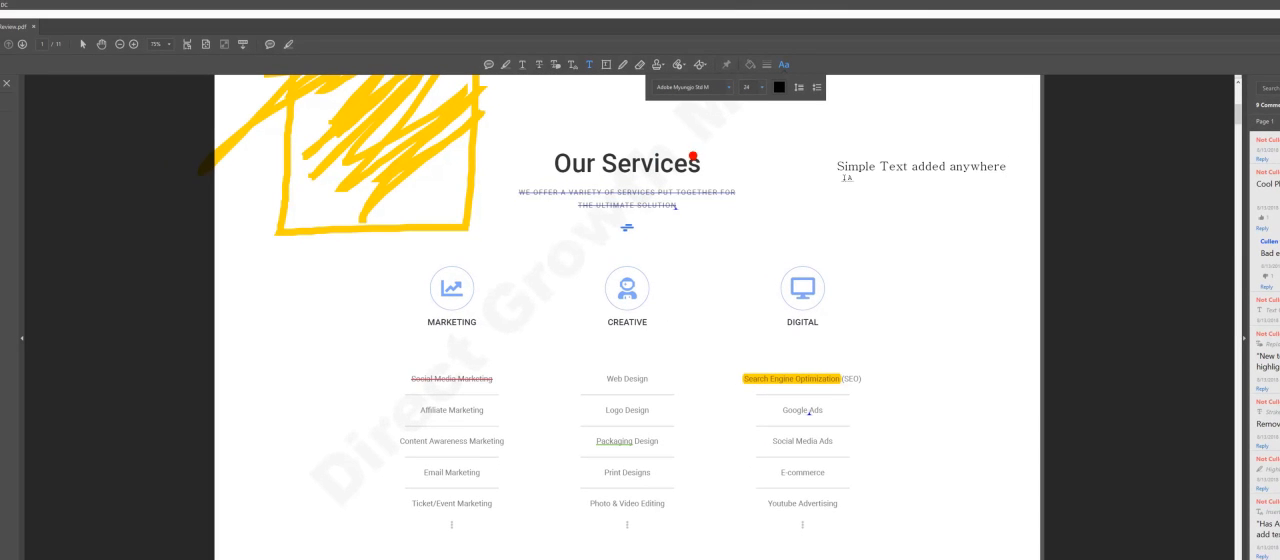
{"action": "left_click", "coordinate": [762, 87]}
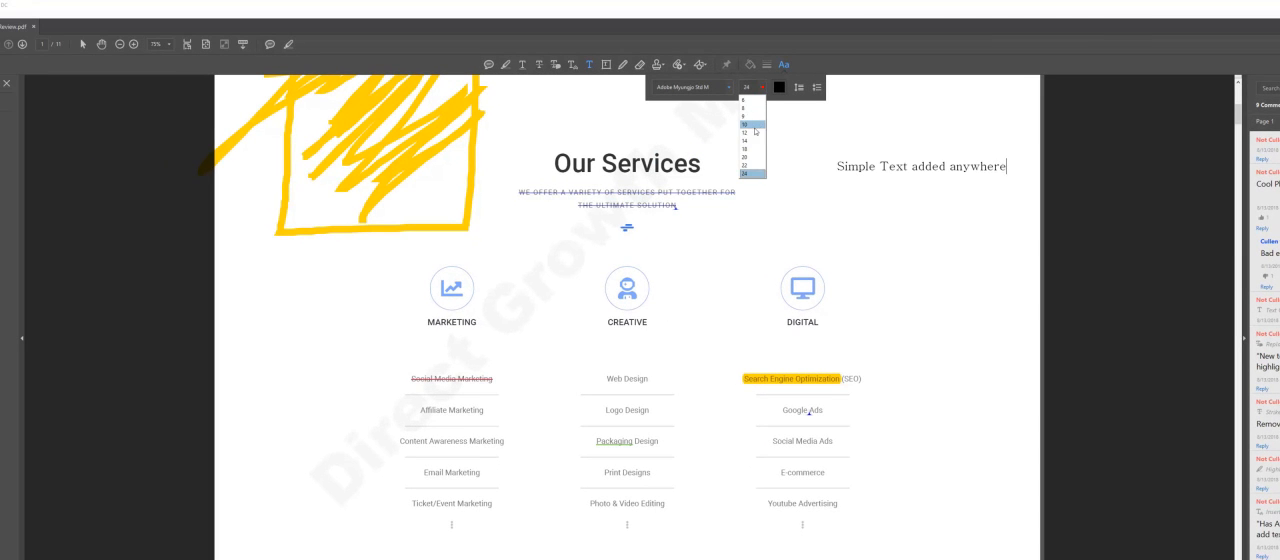
{"action": "left_click", "coordinate": [753, 132]}
{"action": "left_click", "coordinate": [779, 87]}
{"action": "left_click", "coordinate": [779, 115]}
{"action": "key", "text": "Escape"}
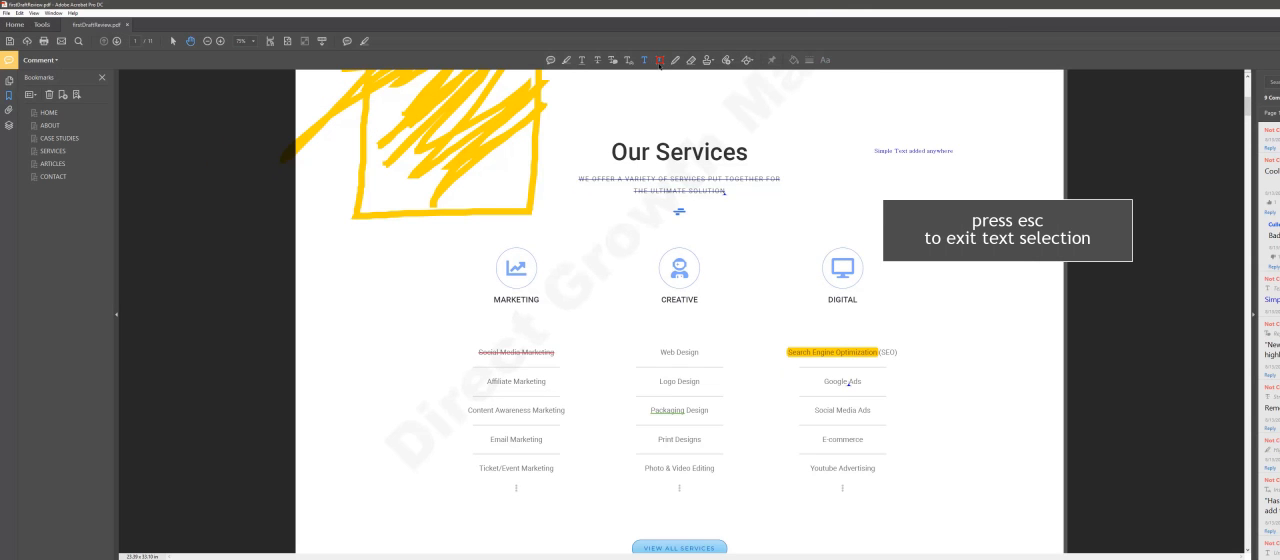
Step: Add a text box below the blue text comment, partly covering the Digital icon, containing "Text with a white background"
{"action": "left_click_drag", "start_coordinate": [843, 174], "coordinate": [985, 313]}
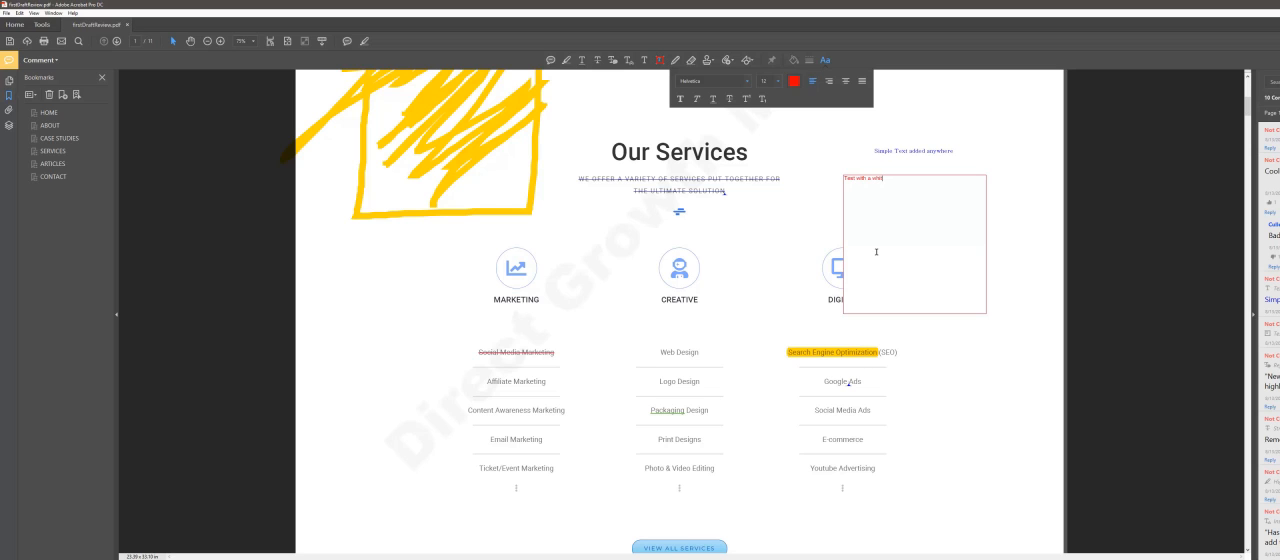
{"action": "key", "text": "Escape"}
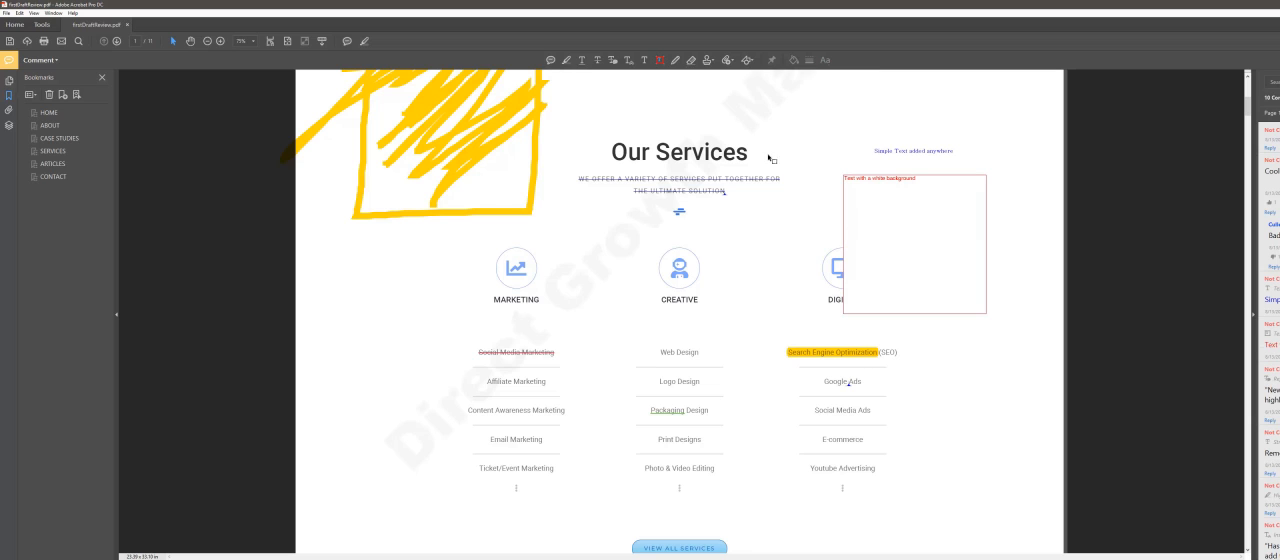
Step: Draw a freehand outline around the View All Services button with a curved tail ending below the Marketing list
{"action": "left_click", "coordinate": [674, 61]}
{"action": "scroll", "coordinate": [640, 150], "scroll_direction": "down", "scroll_amount": 2}
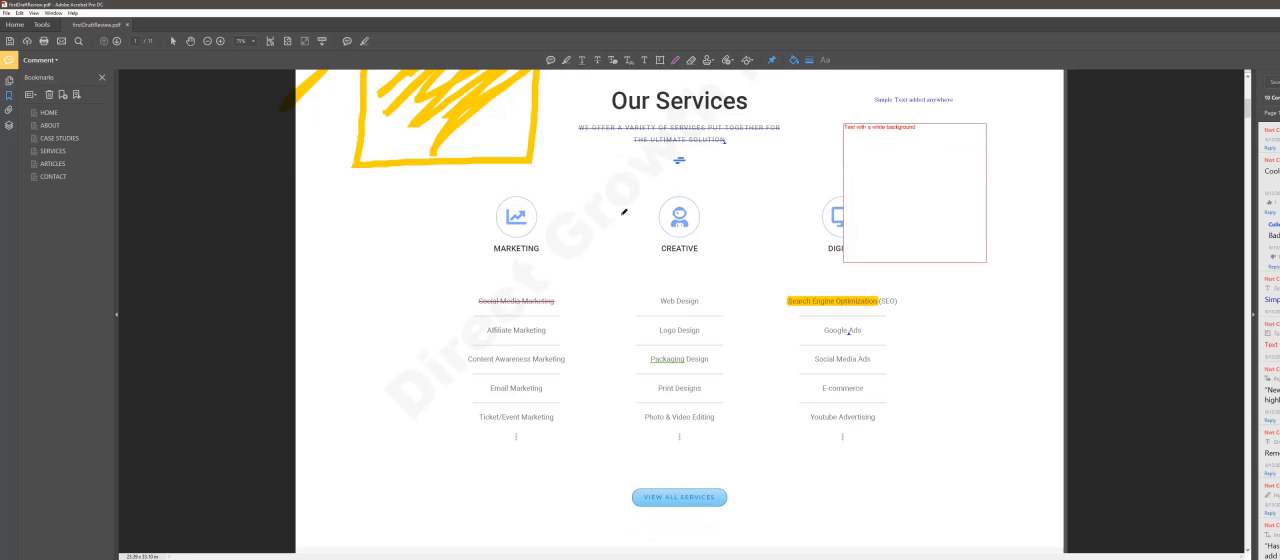
{"action": "mouse_move", "coordinate": [612, 470]}
{"action": "left_mouse_down"}
{"action": "mouse_move", "coordinate": [612, 508]}
{"action": "mouse_move", "coordinate": [648, 524]}
{"action": "mouse_move", "coordinate": [774, 522]}
{"action": "mouse_move", "coordinate": [776, 466]}
{"action": "mouse_move", "coordinate": [652, 470]}
{"action": "mouse_move", "coordinate": [631, 446]}
{"action": "mouse_move", "coordinate": [580, 451]}
{"action": "mouse_move", "coordinate": [497, 490]}
{"action": "left_mouse_up"}
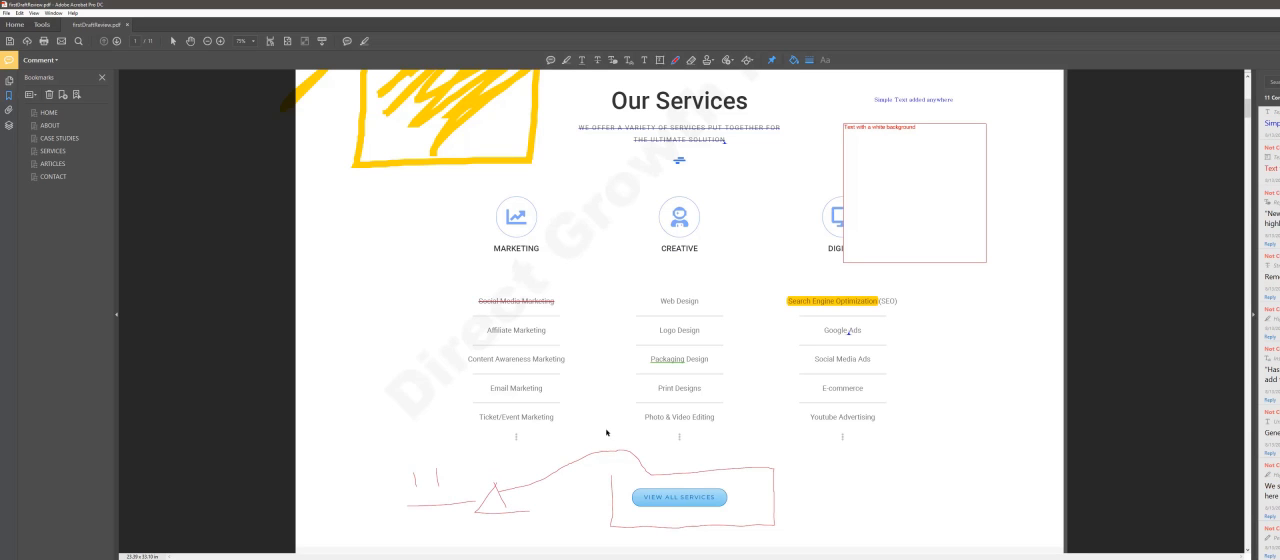
Step: Erase the curved tail and the upper edge of the freehand outline around View All Services
{"action": "left_click", "coordinate": [691, 60]}
{"action": "left_click", "coordinate": [693, 65]}
{"action": "mouse_move", "coordinate": [513, 486]}
{"action": "left_mouse_down"}
{"action": "mouse_move", "coordinate": [631, 446]}
{"action": "mouse_move", "coordinate": [723, 471]}
{"action": "mouse_move", "coordinate": [663, 471]}
{"action": "mouse_move", "coordinate": [781, 464]}
{"action": "left_mouse_up"}
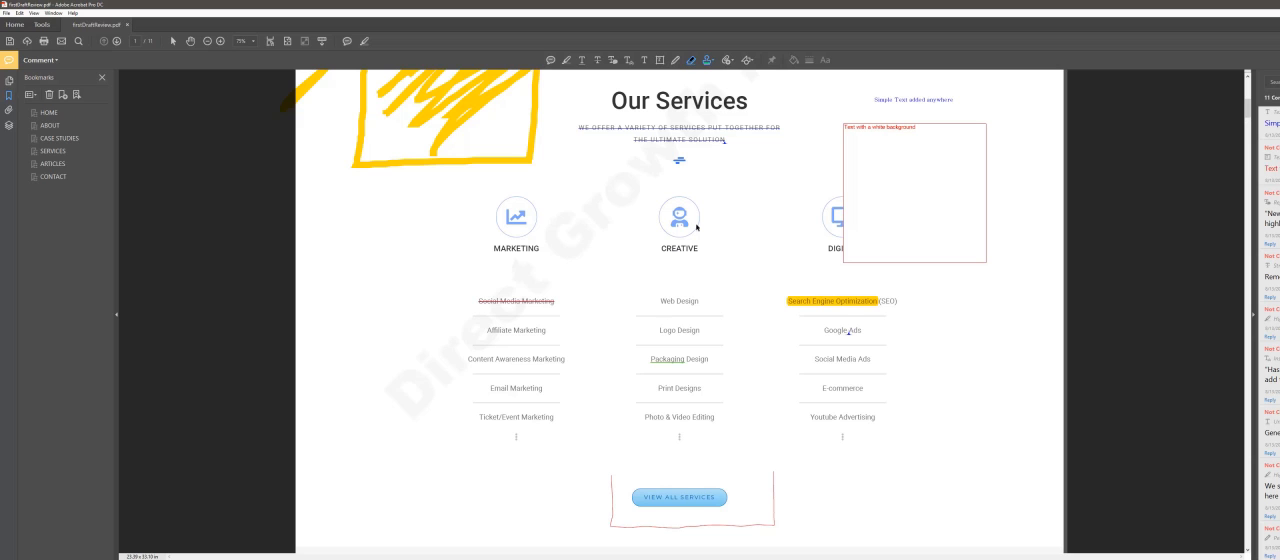
Step: Place an Approved stamp beside the Marketing heading and select it
{"action": "left_click", "coordinate": [712, 63]}
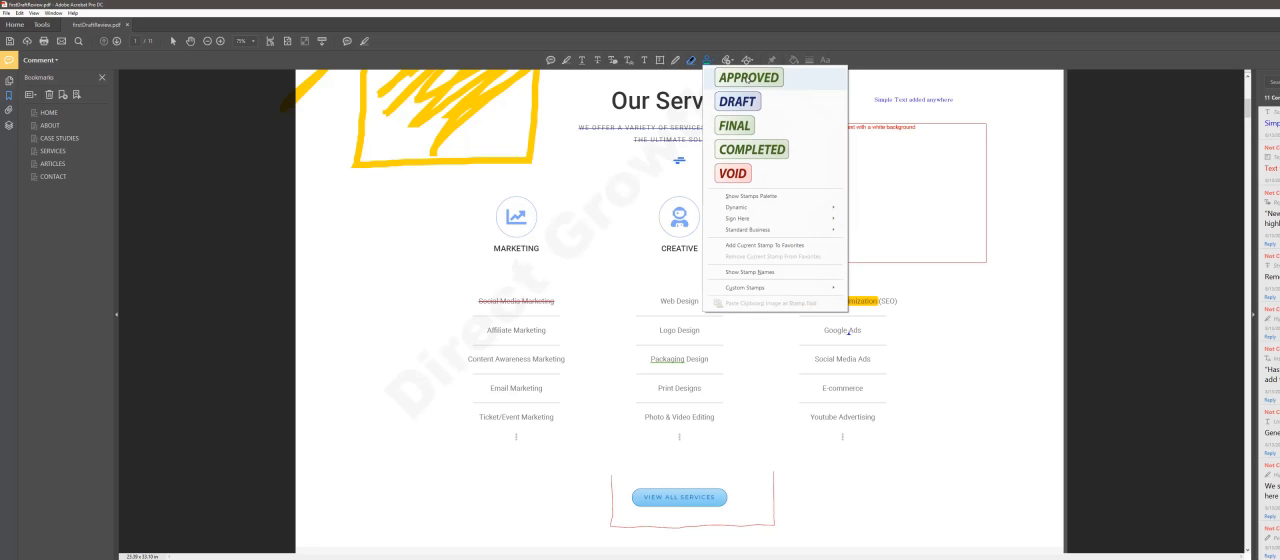
{"action": "left_click", "coordinate": [745, 78]}
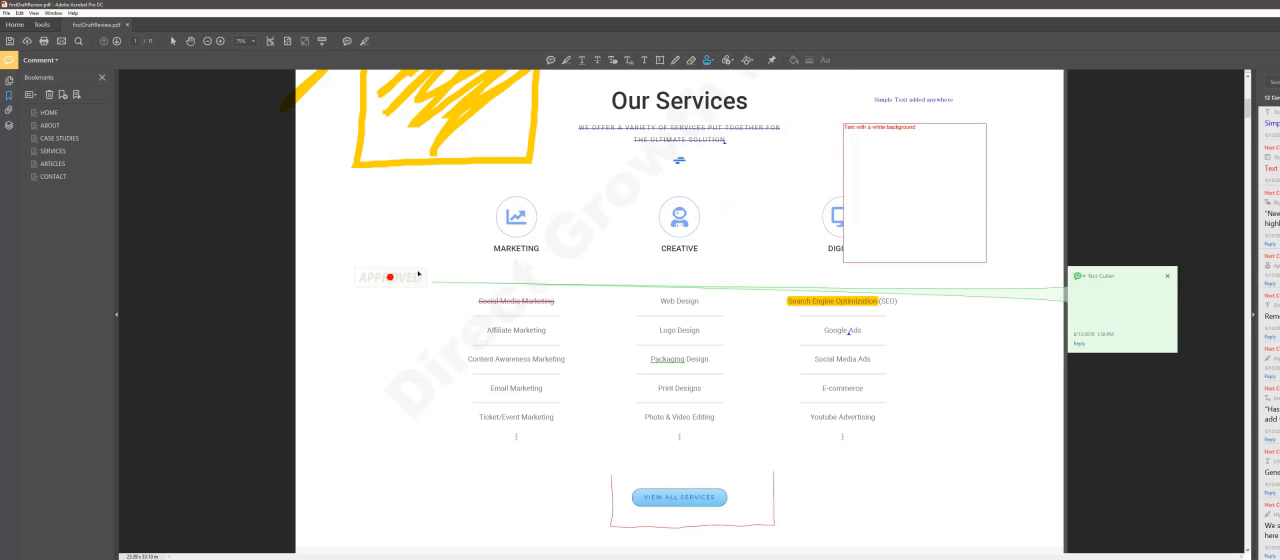
{"action": "left_click", "coordinate": [413, 281]}
Step: Set the Approved stamp's opacity to 100% and enlarge the stamp so it covers part of the Marketing list
{"action": "right_click", "coordinate": [413, 281]}
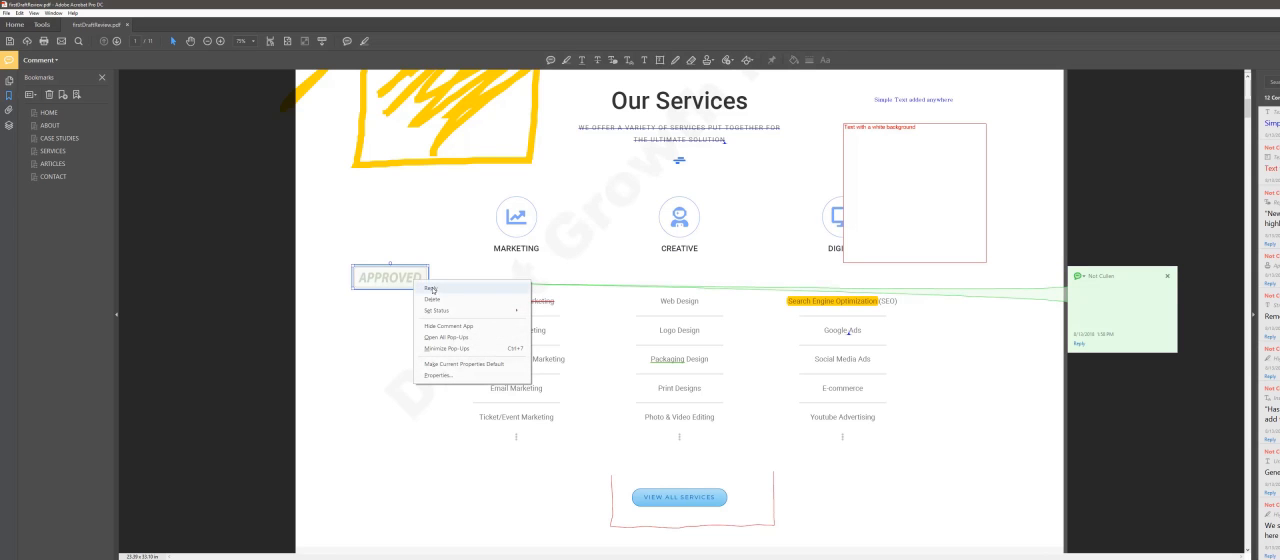
{"action": "mouse_move", "coordinate": [440, 315]}
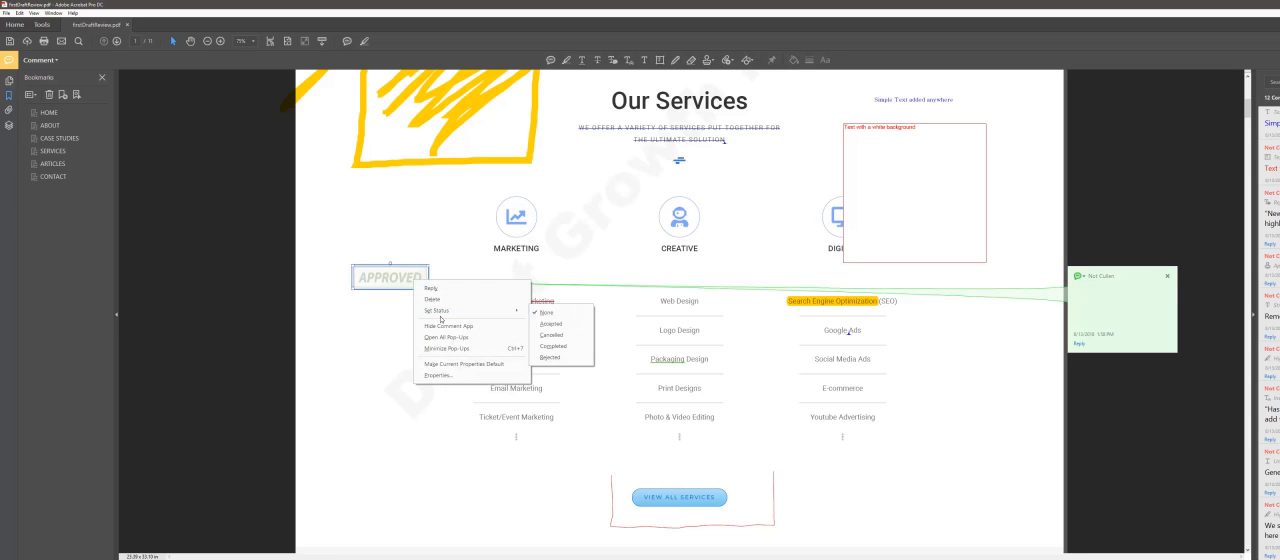
{"action": "left_click", "coordinate": [447, 378]}
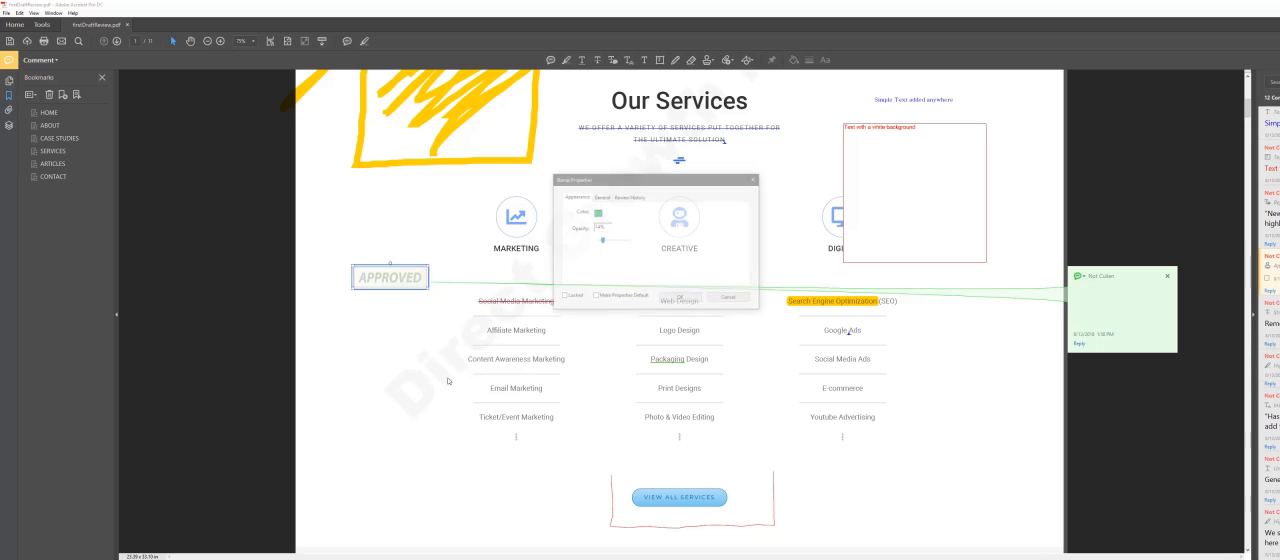
{"action": "left_click_drag", "start_coordinate": [601, 240], "coordinate": [628, 240]}
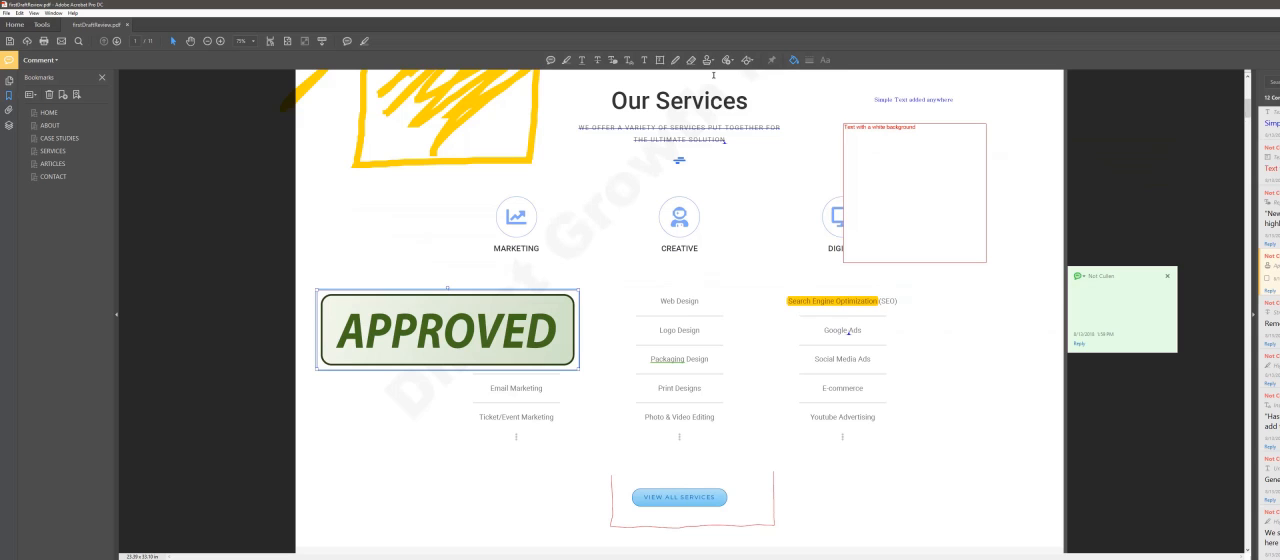
Step: Look through the available stamp categories and place a tilted Draft stamp beside the Marketing icon
{"action": "left_click", "coordinate": [708, 61]}
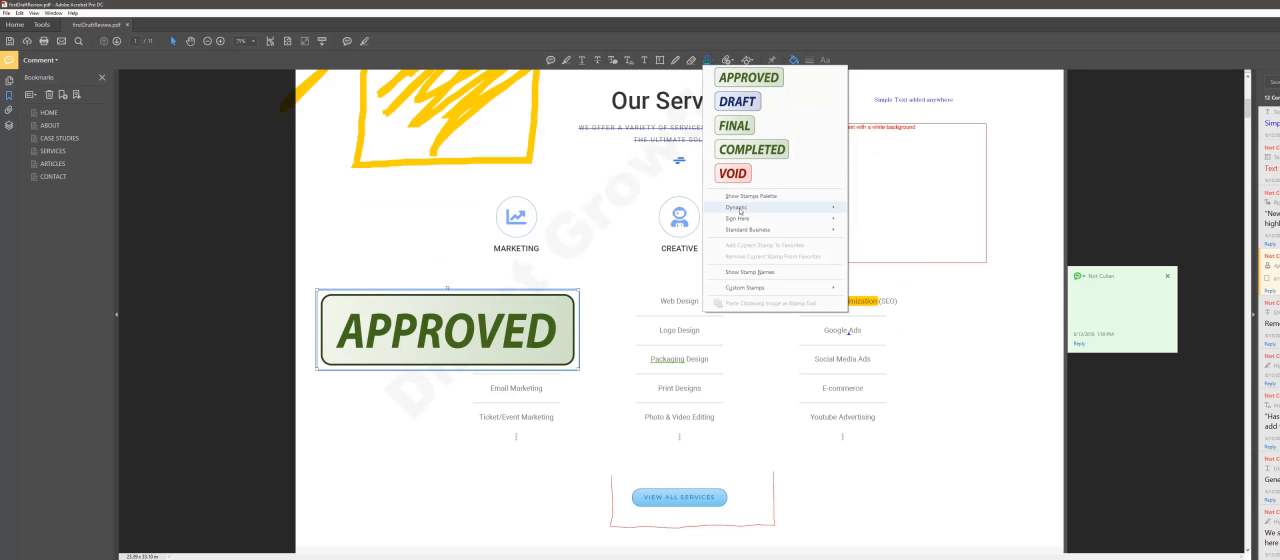
{"action": "mouse_move", "coordinate": [739, 210]}
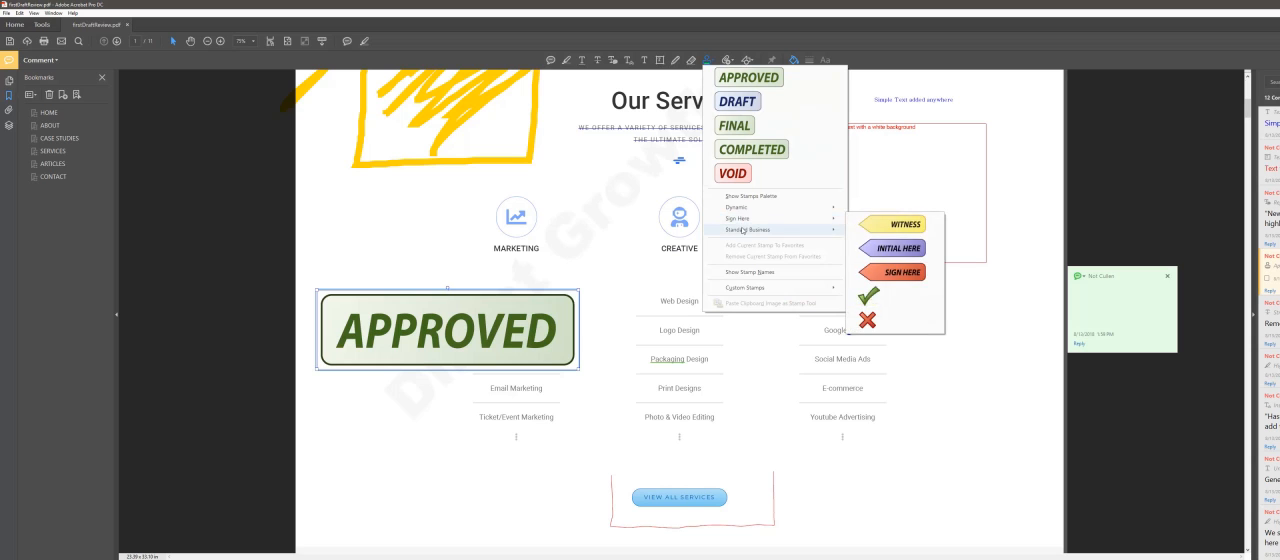
{"action": "mouse_move", "coordinate": [742, 230]}
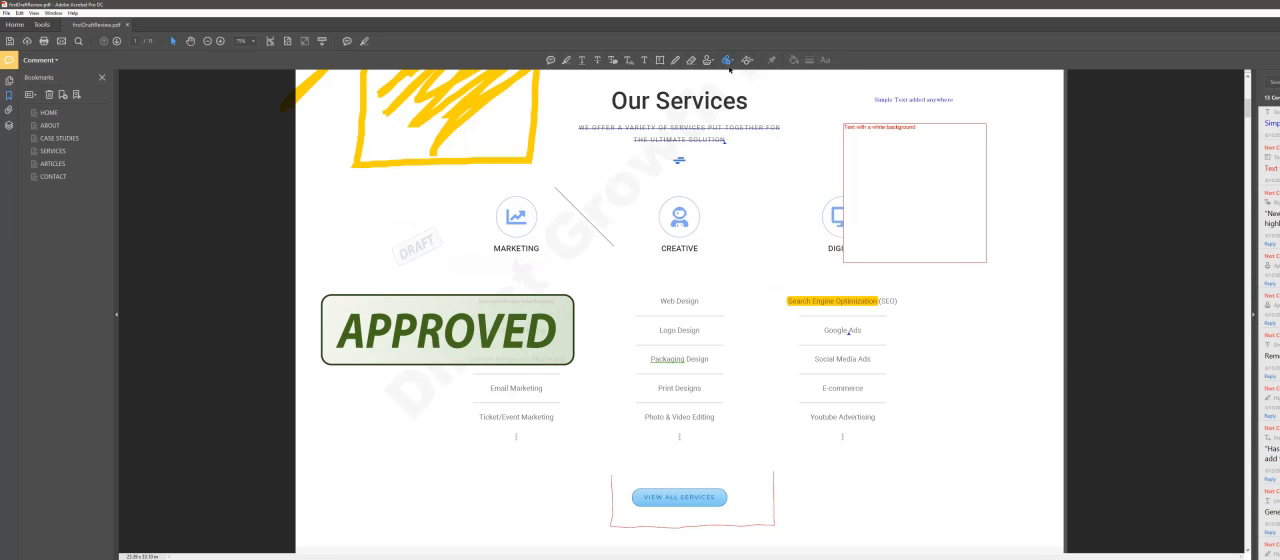
Step: Draw a straight horizontal line below "Google Ads" in the Digital services list
{"action": "left_click", "coordinate": [728, 61]}
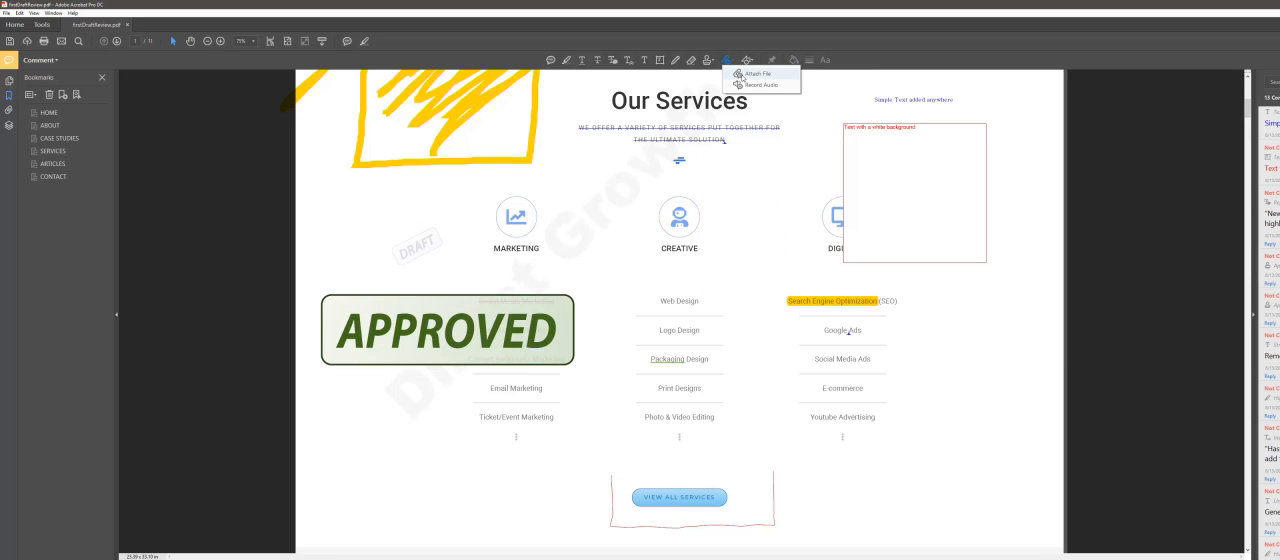
{"action": "left_click", "coordinate": [747, 62]}
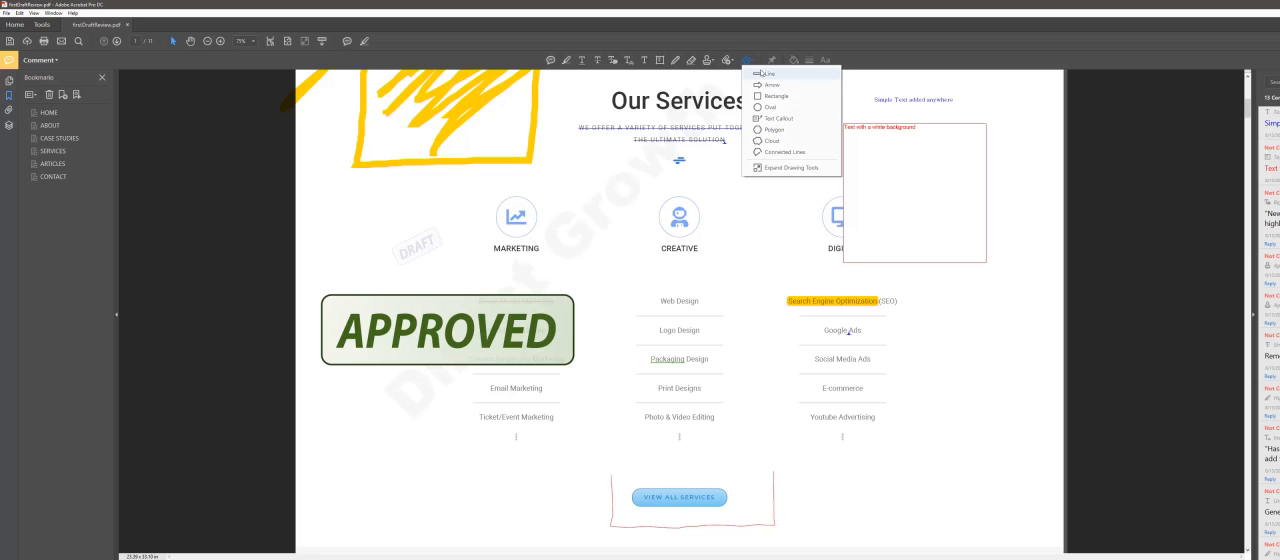
{"action": "left_click", "coordinate": [766, 75]}
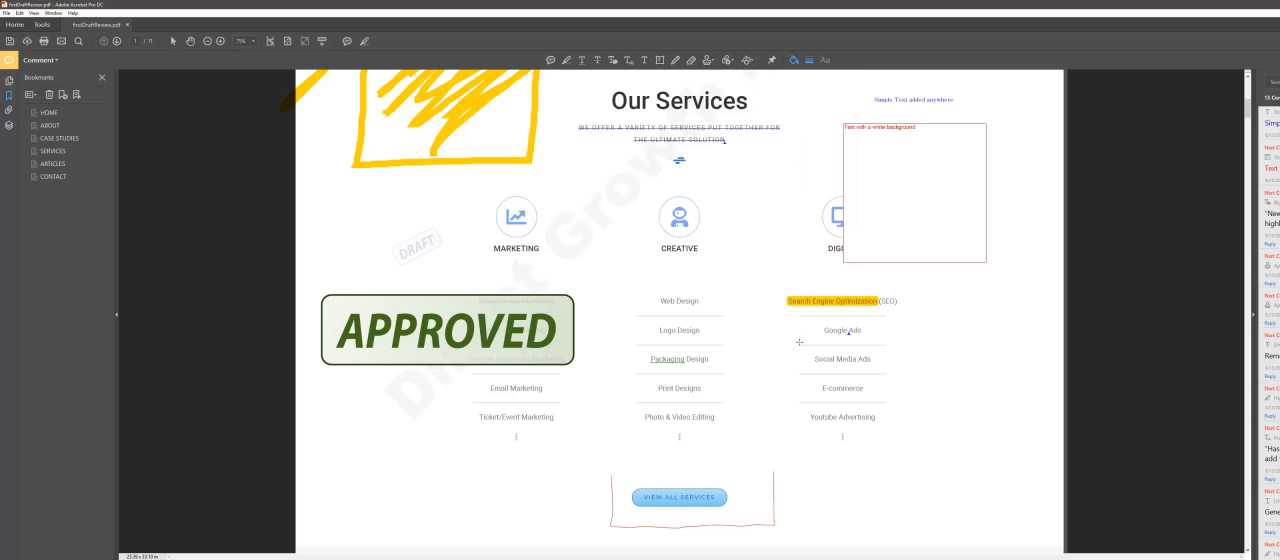
{"action": "left_click_drag", "start_coordinate": [794, 341], "coordinate": [912, 340]}
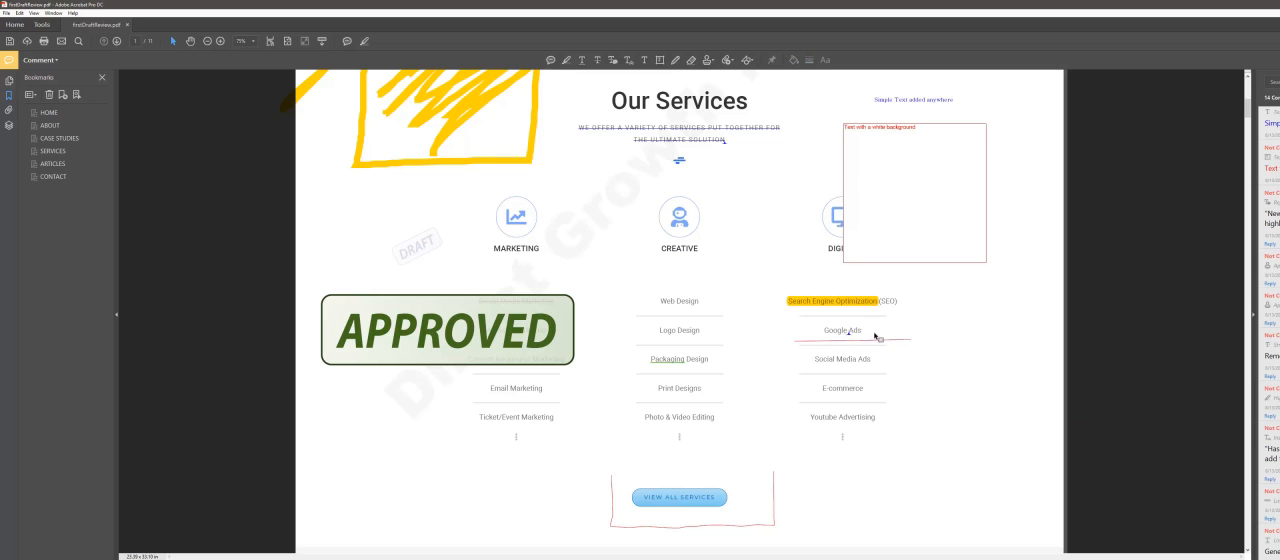
{"action": "mouse_move", "coordinate": [879, 341]}
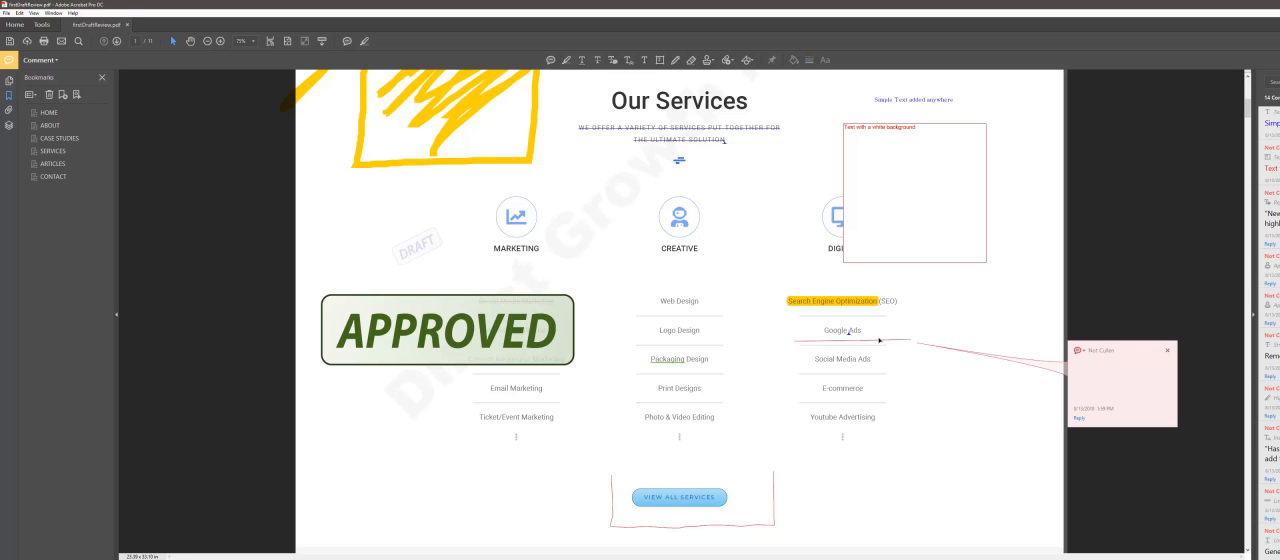